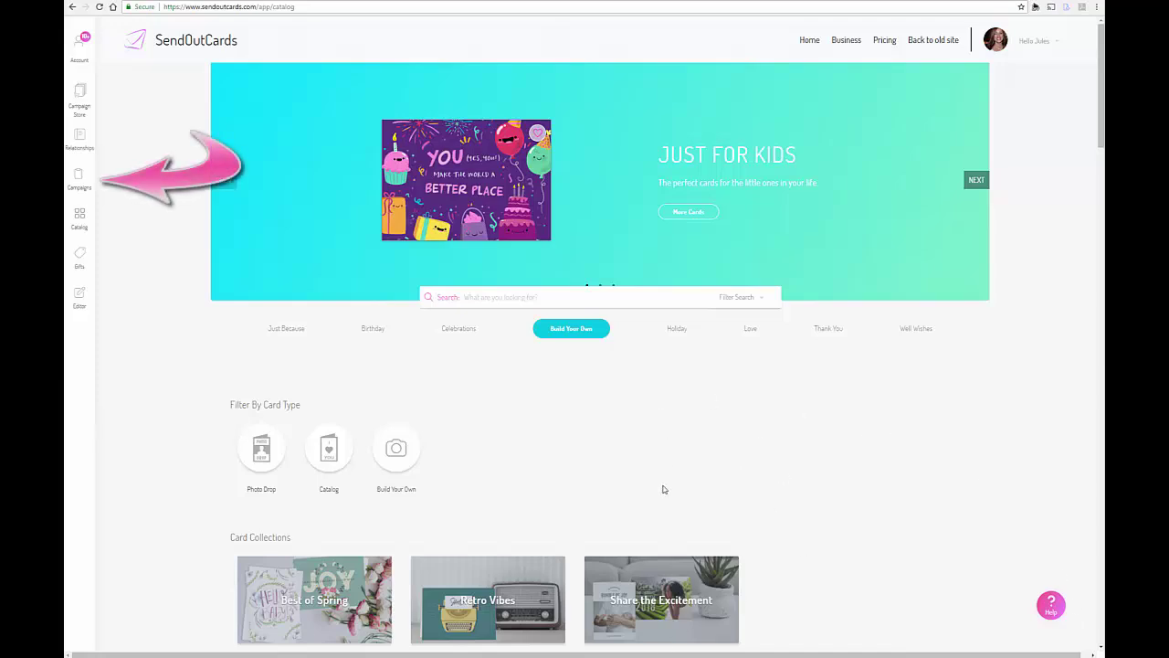
Open the campaigns area and browse the list of self-made campaigns instead of the purchased ones
left_click(80, 180)
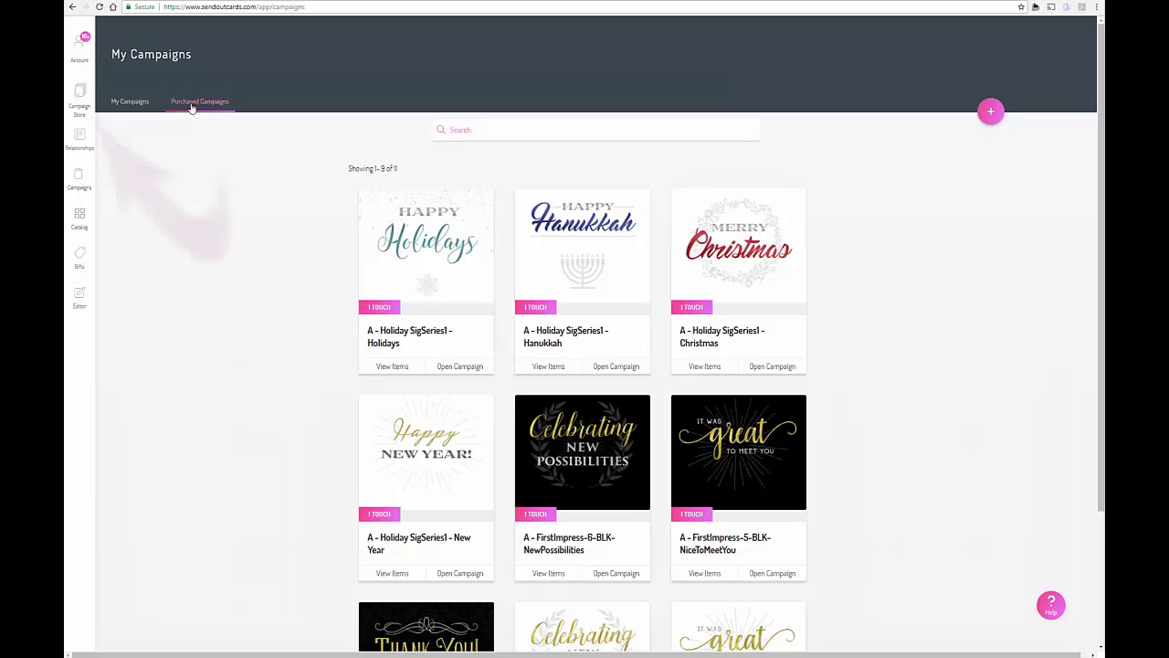
left_click(130, 103)
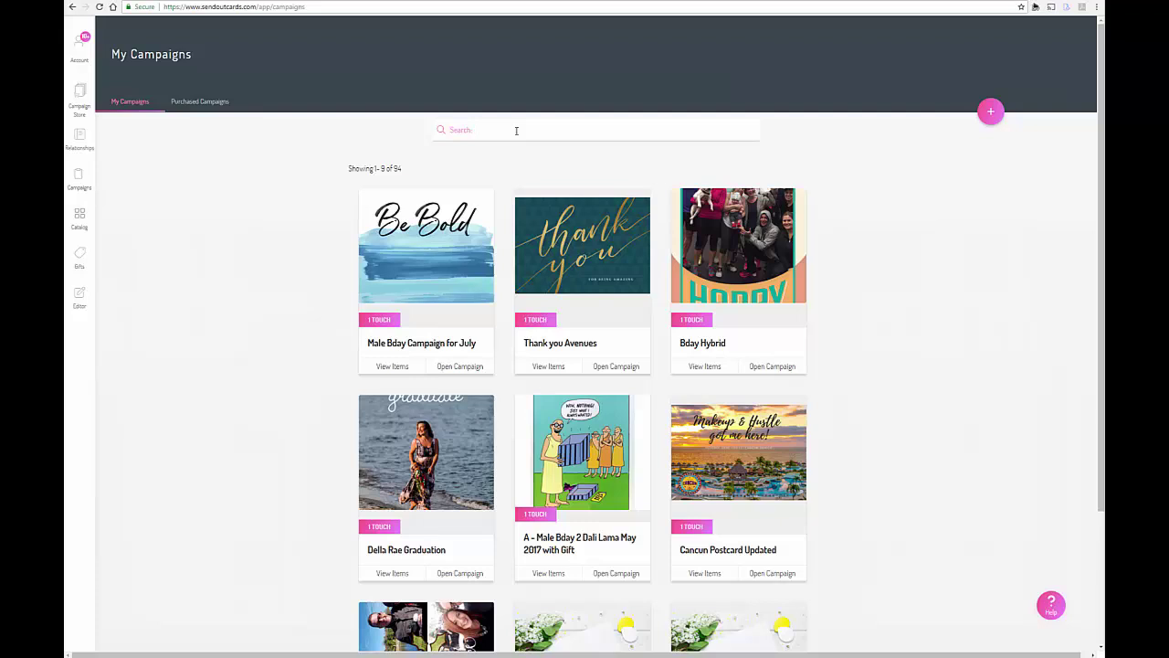
scroll(516, 130, "down", 3)
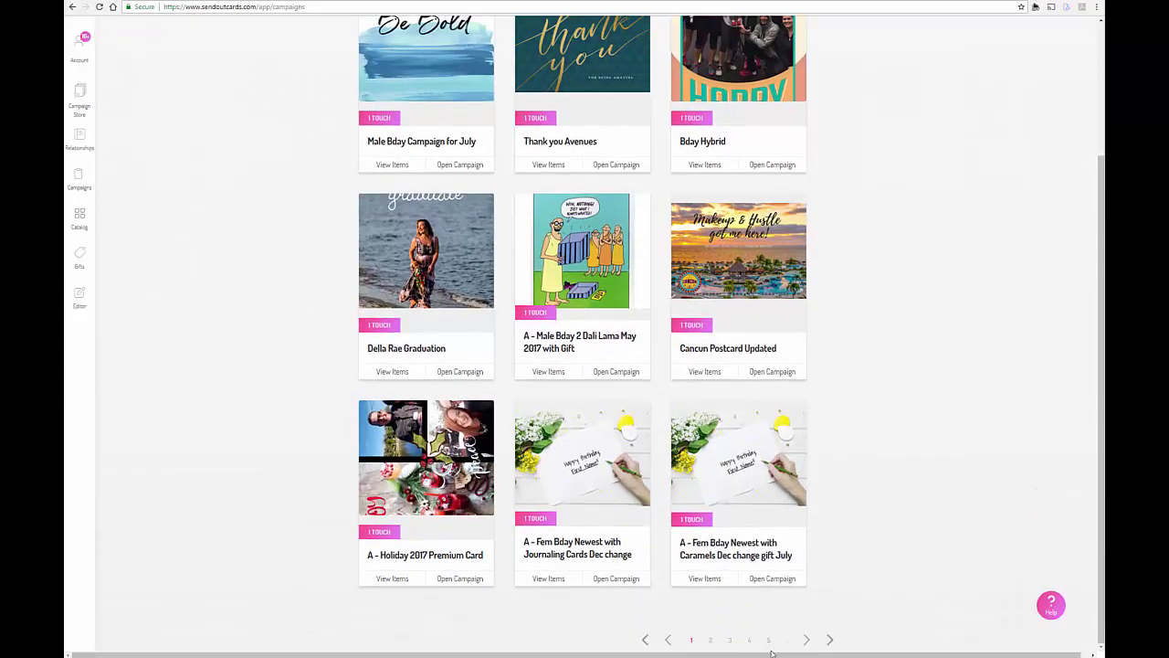
scroll(996, 430, "up", 3)
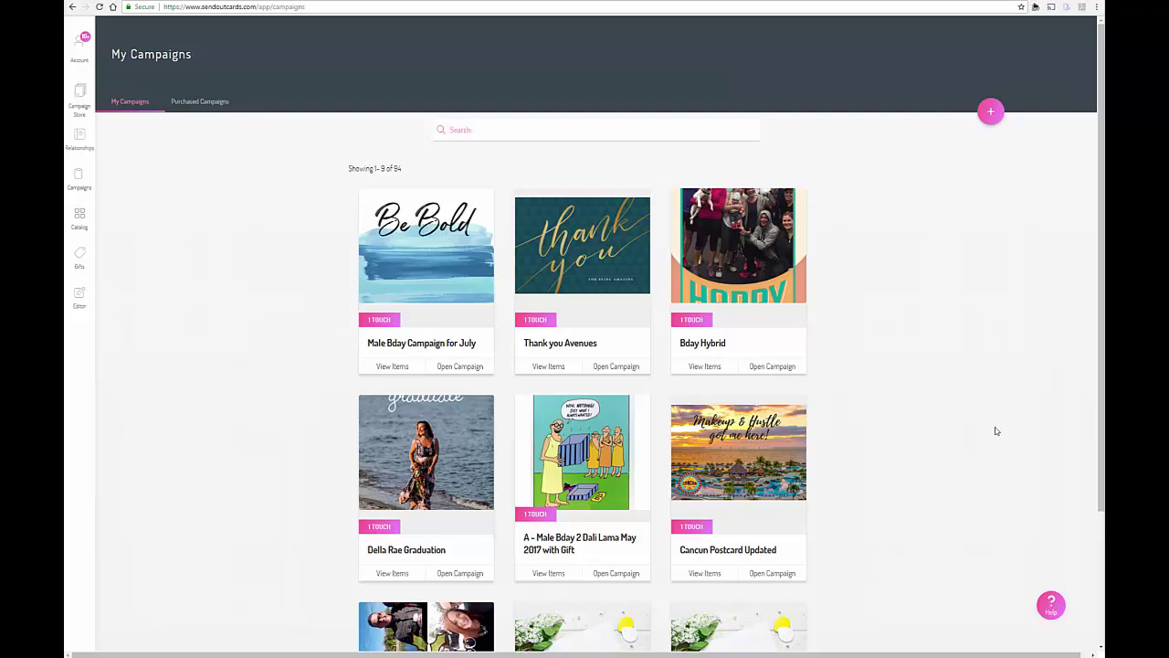
scroll(997, 431, "down", 1)
scroll(997, 430, "down", 3)
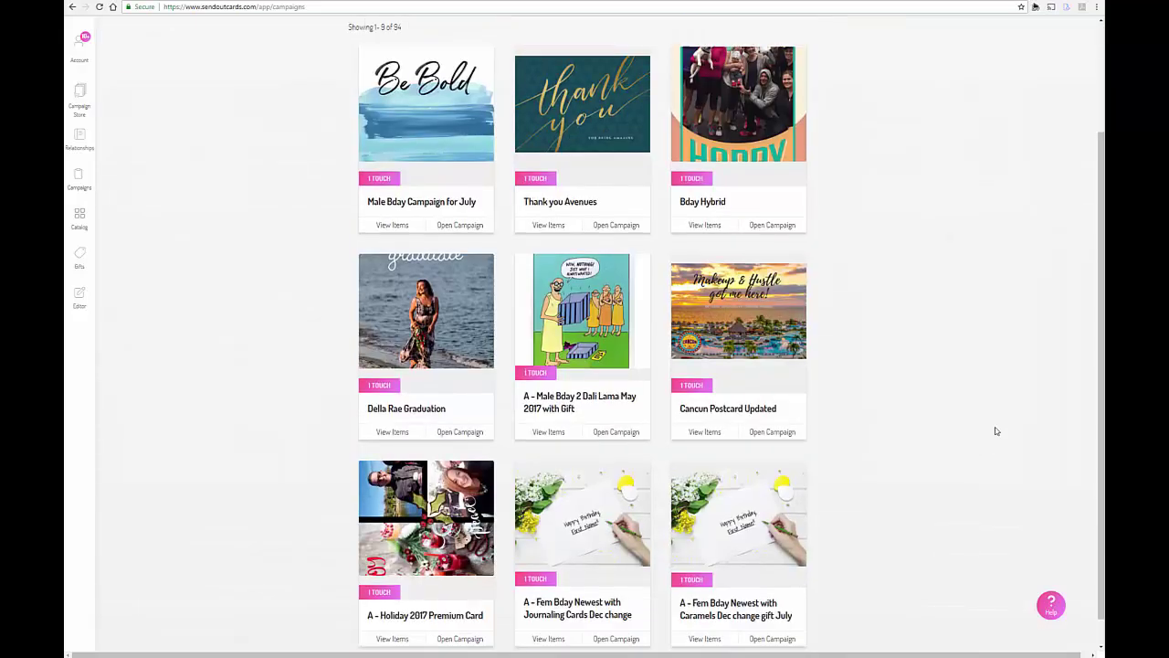
scroll(996, 431, "up", 4)
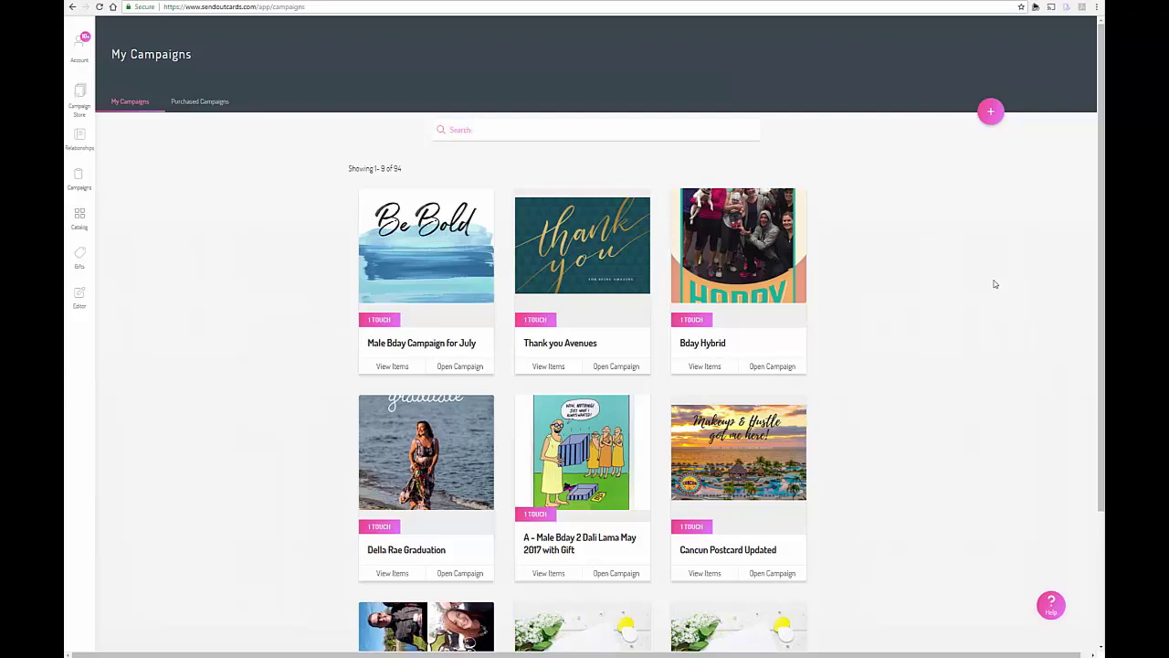
Create a new campaign named "Thank you for the Referral"
left_click(991, 113)
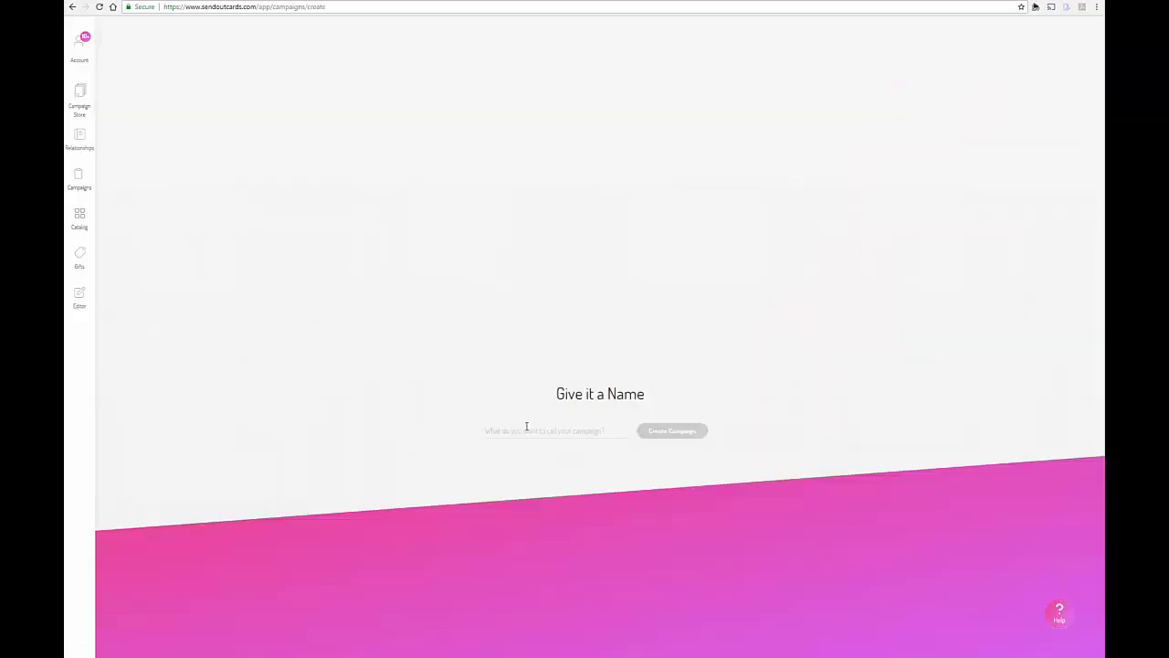
left_click(526, 427)
type("Thank you")
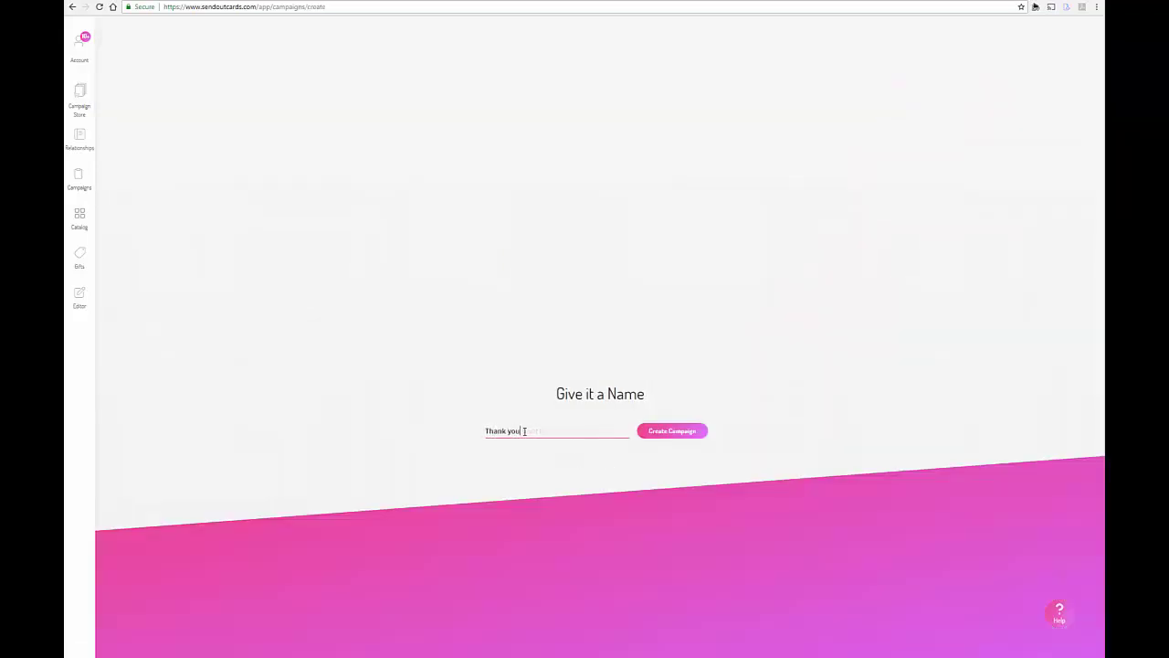
type(" for the Referral")
left_click(672, 431)
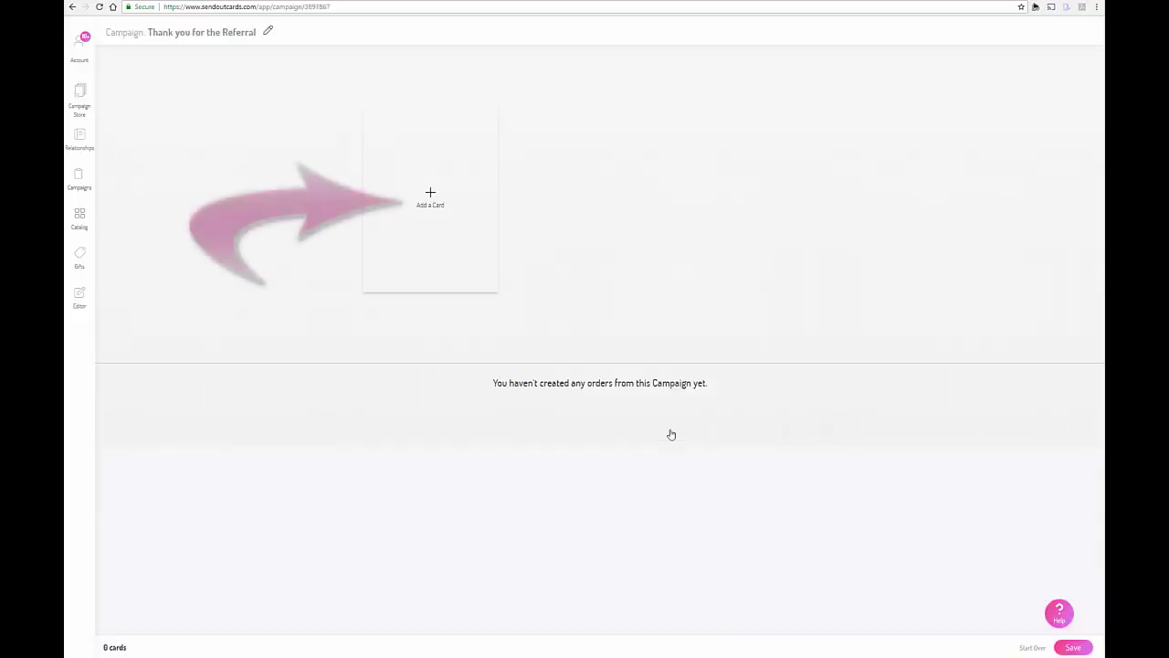
Start adding a card to the campaign and search the card catalog for "referral"
left_click(428, 198)
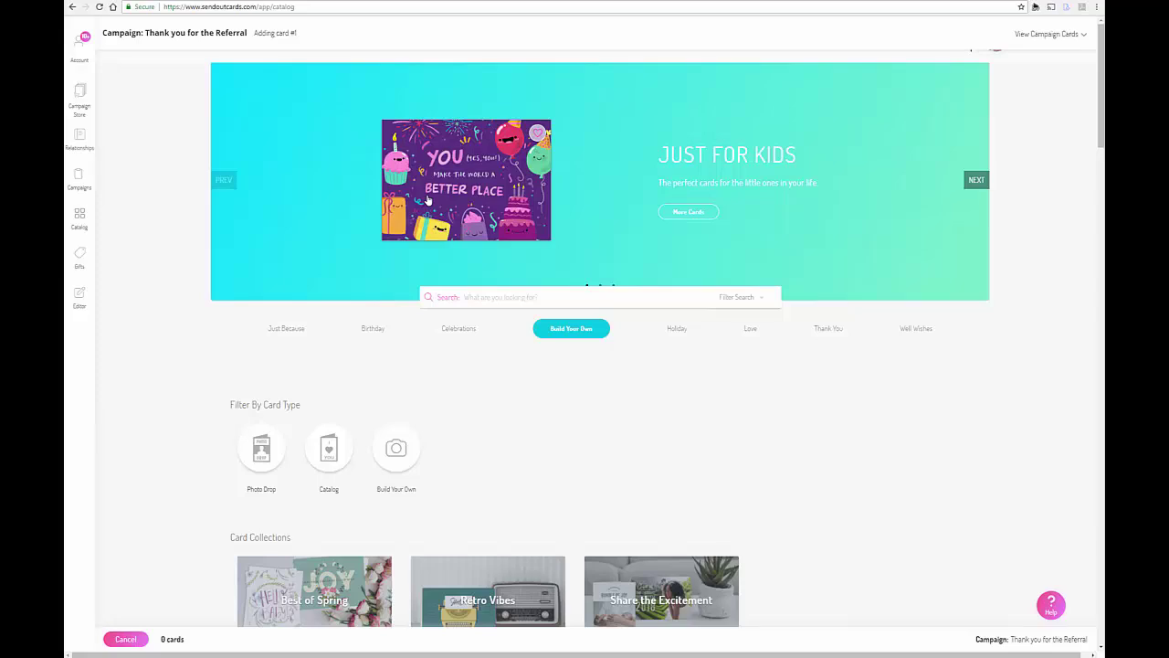
left_click(429, 294)
type("refe")
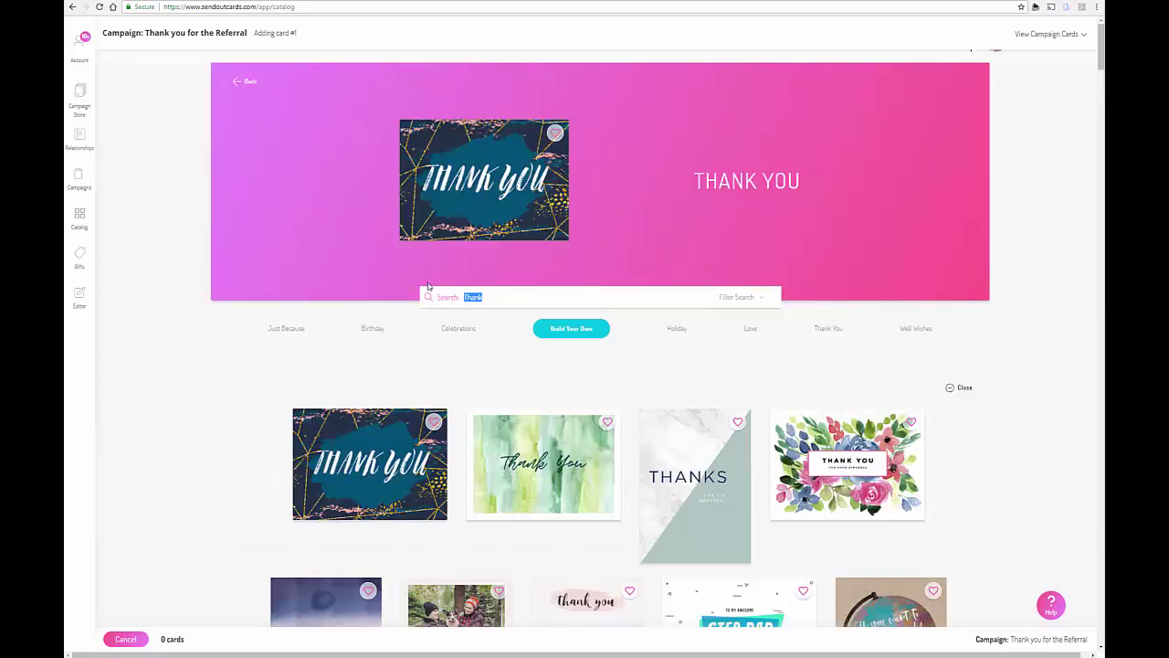
type("rral")
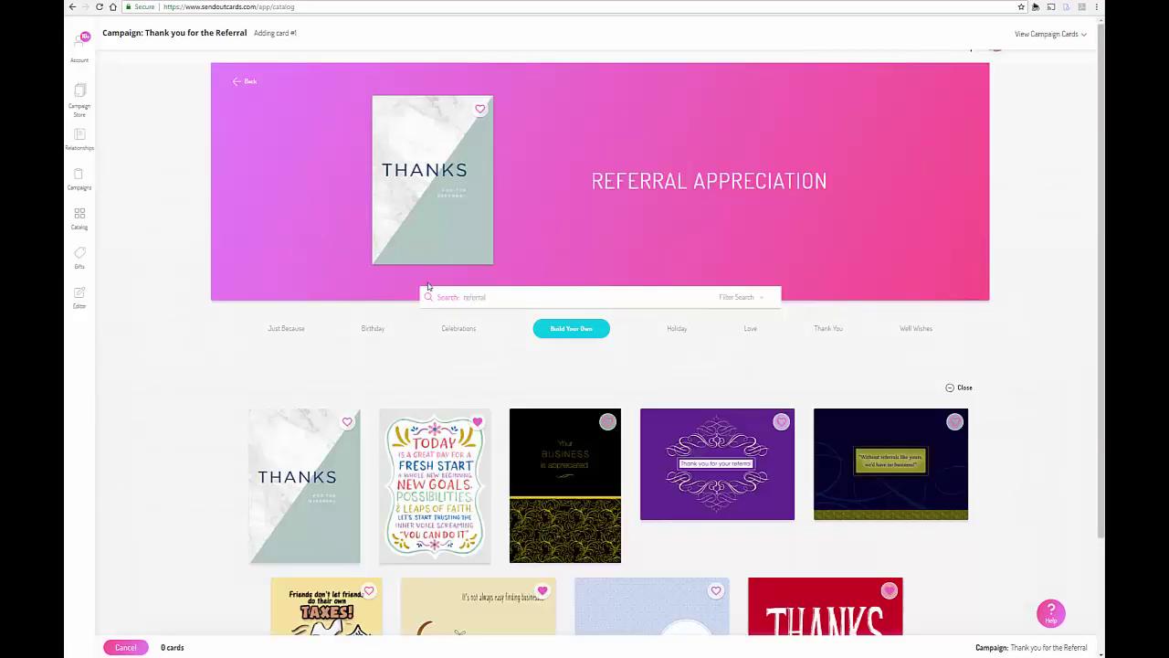
scroll(428, 285, "down", 3)
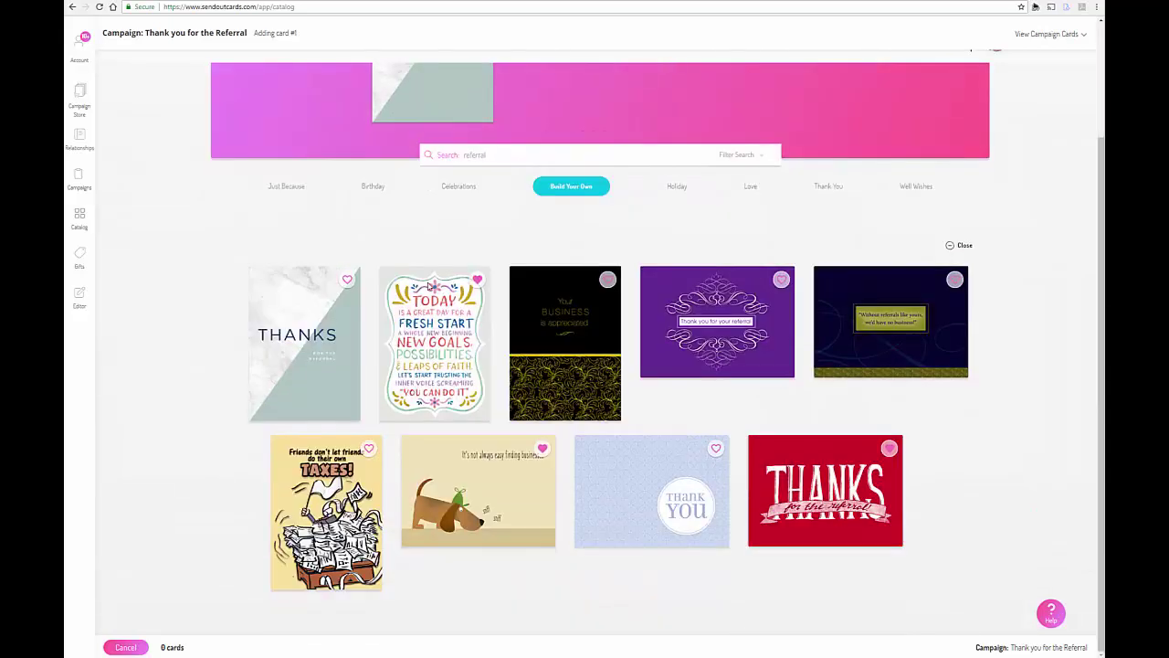
Choose the marble and green "Thanks for the referral" card as a 2-Panel card on Standard paper
left_click(318, 377)
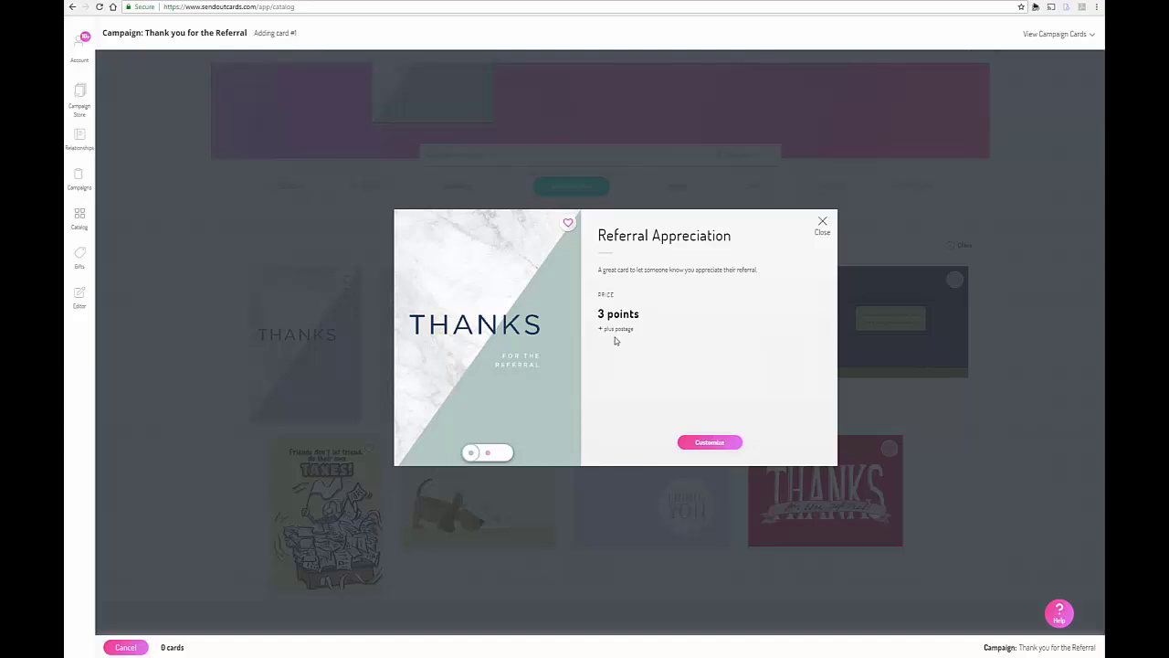
left_click(731, 444)
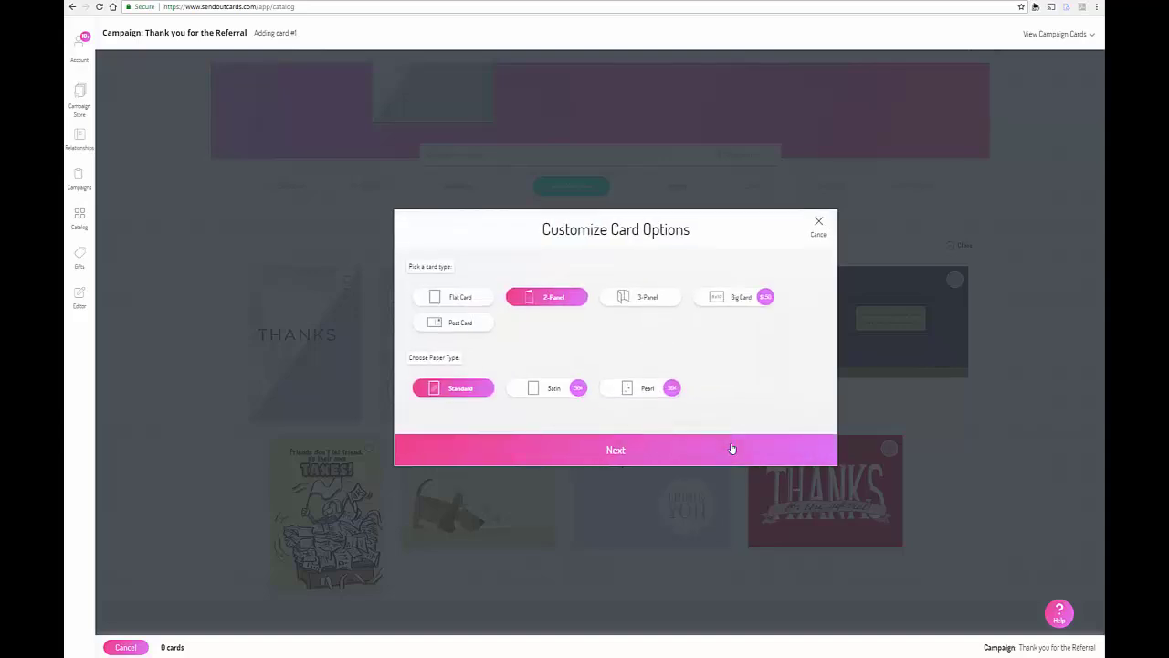
left_click(663, 436)
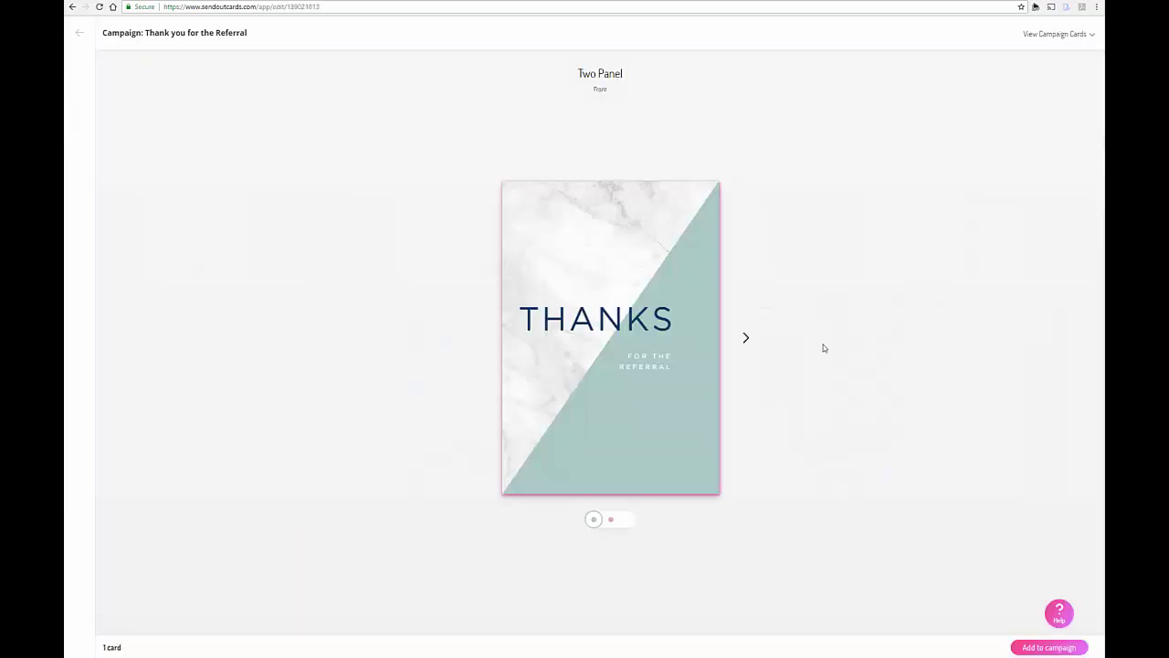
Write a referral thank-you message on the card's right inside panel, opening with "Dear" and the First Name placeholder, and enlarge its text
left_click(746, 339)
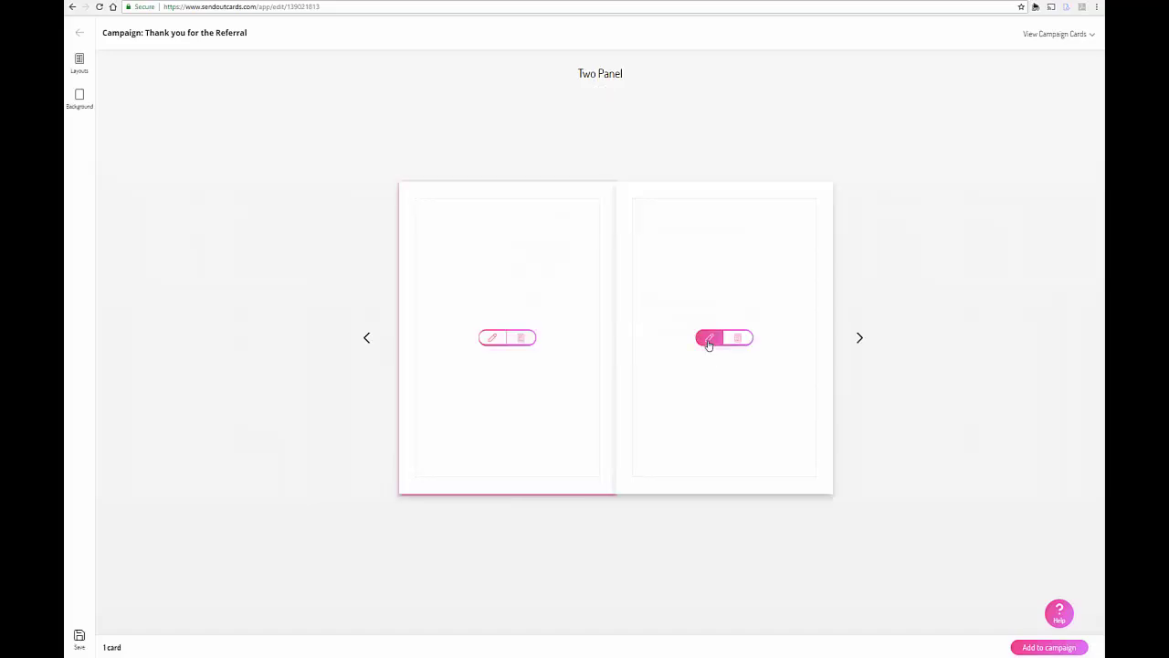
left_click(709, 340)
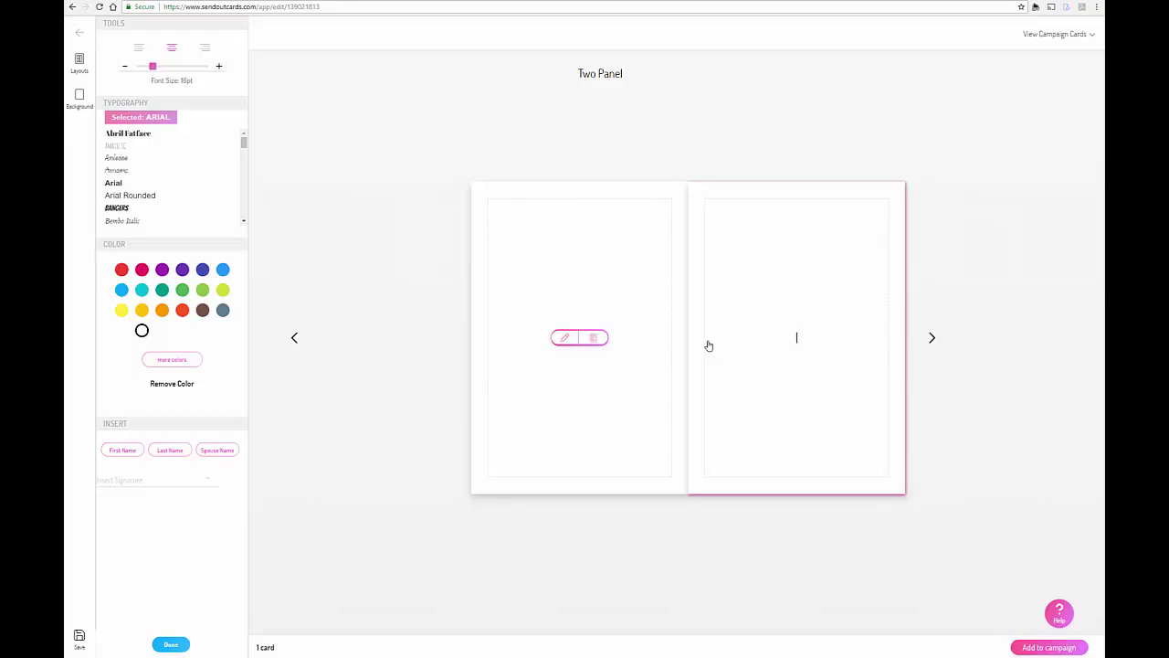
type("Dear")
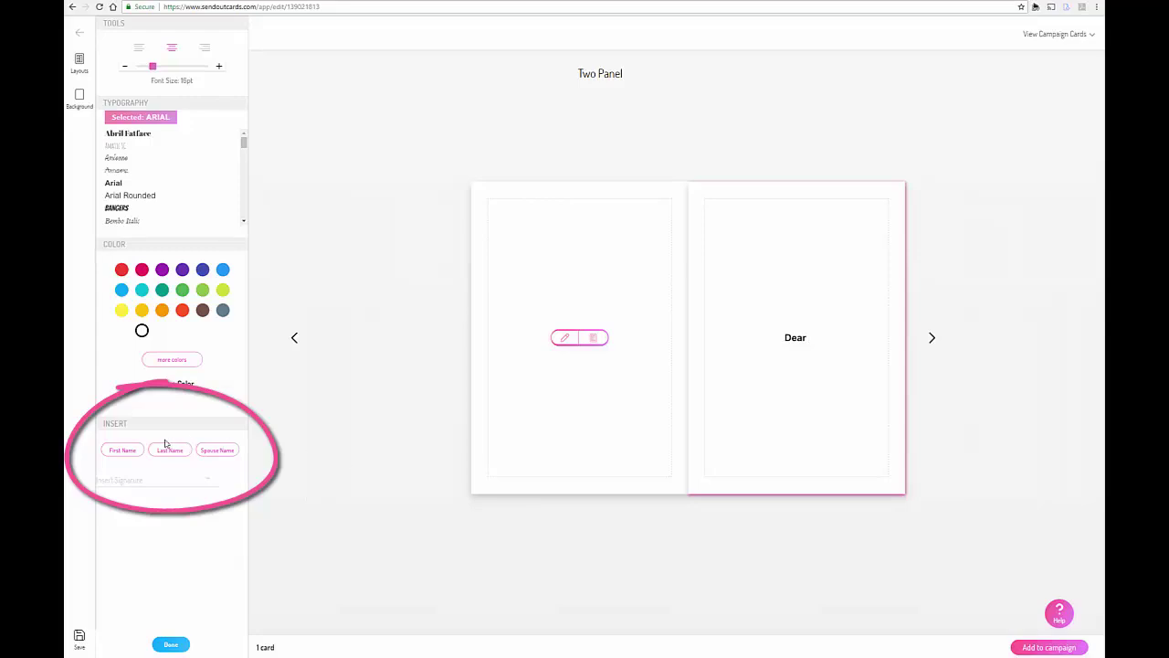
left_click(125, 451)
type(",")
key("Return")
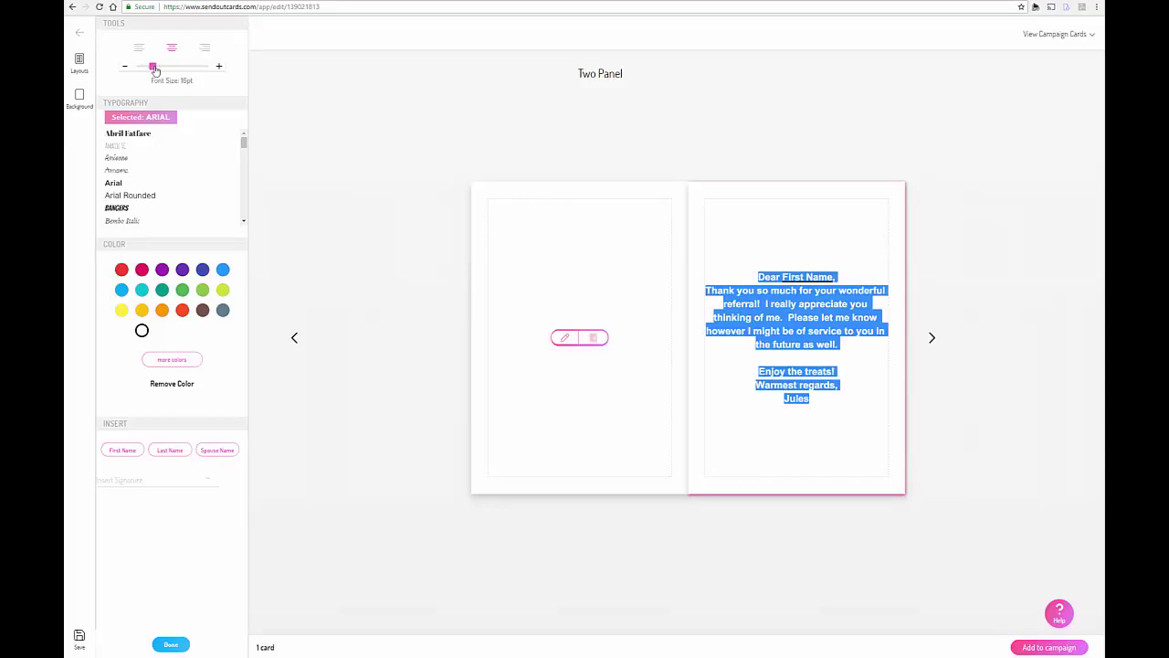
left_click_drag(153, 68, 165, 68)
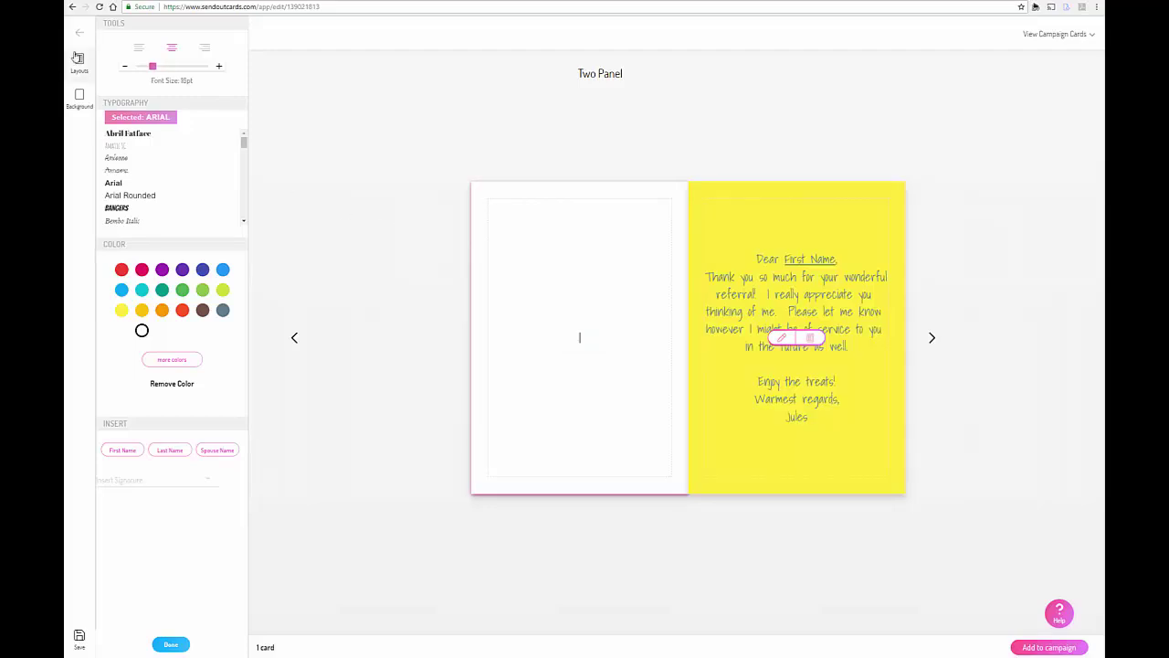
Give the left inside panel a full-image layout and fill it with the "Thank you!" flower vase picture
left_click(80, 60)
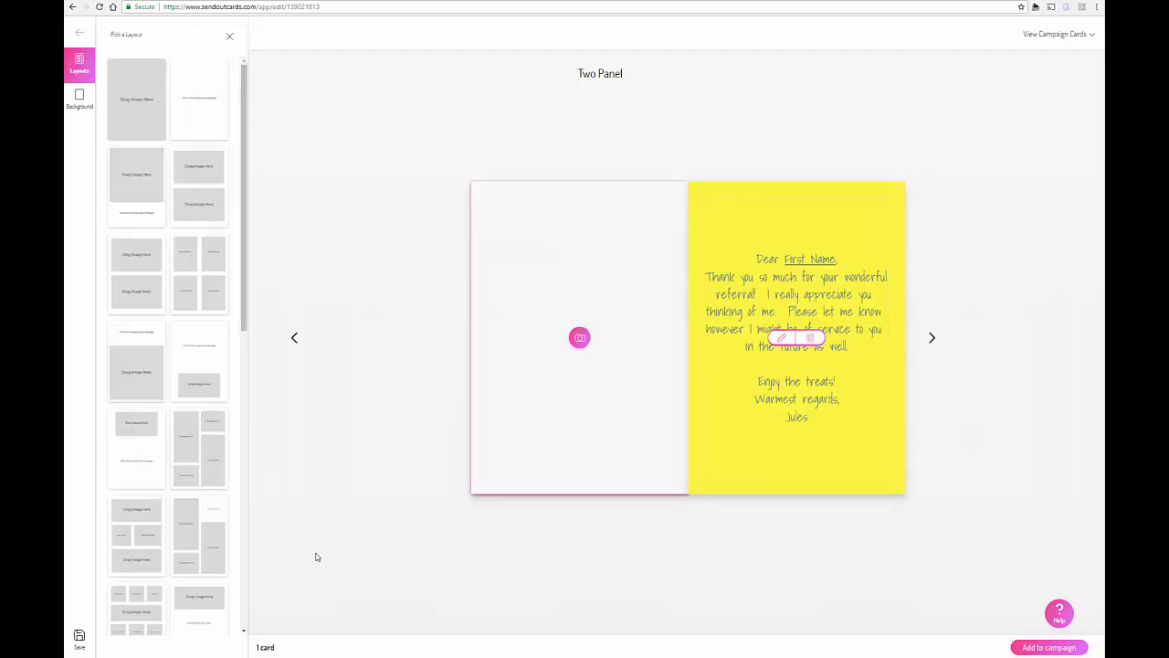
left_click(579, 338)
left_click(502, 7)
type("thank you")
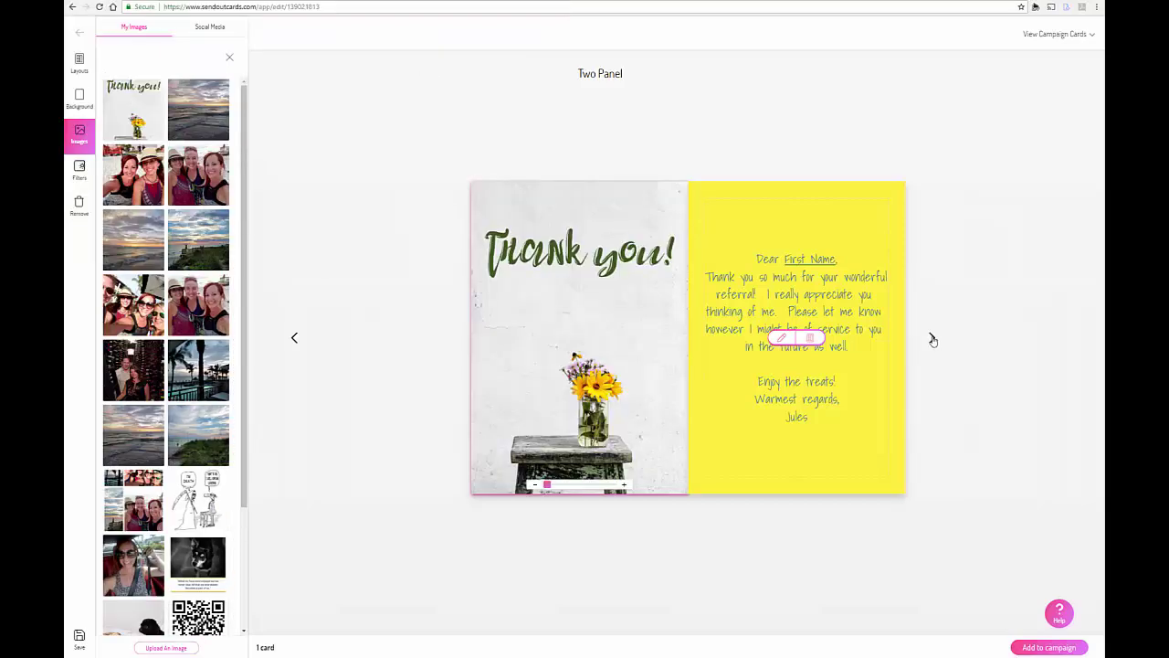
Apply the black contact layout with the gold-framed portrait to the card's back and add the card to the campaign
left_click(931, 340)
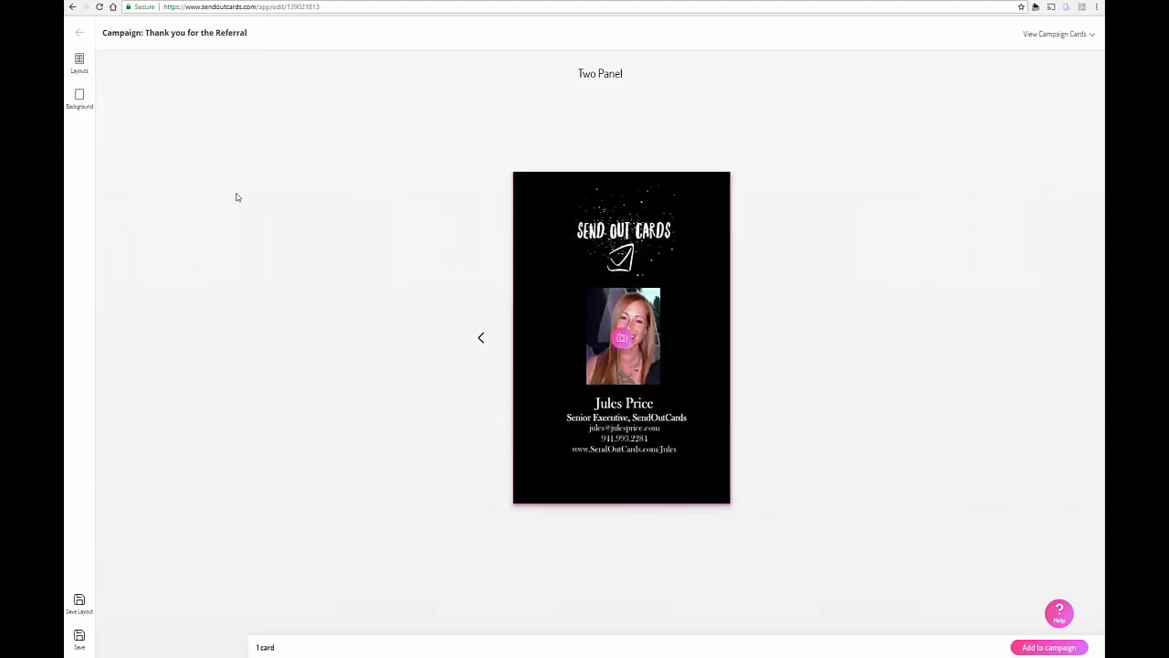
left_click(79, 62)
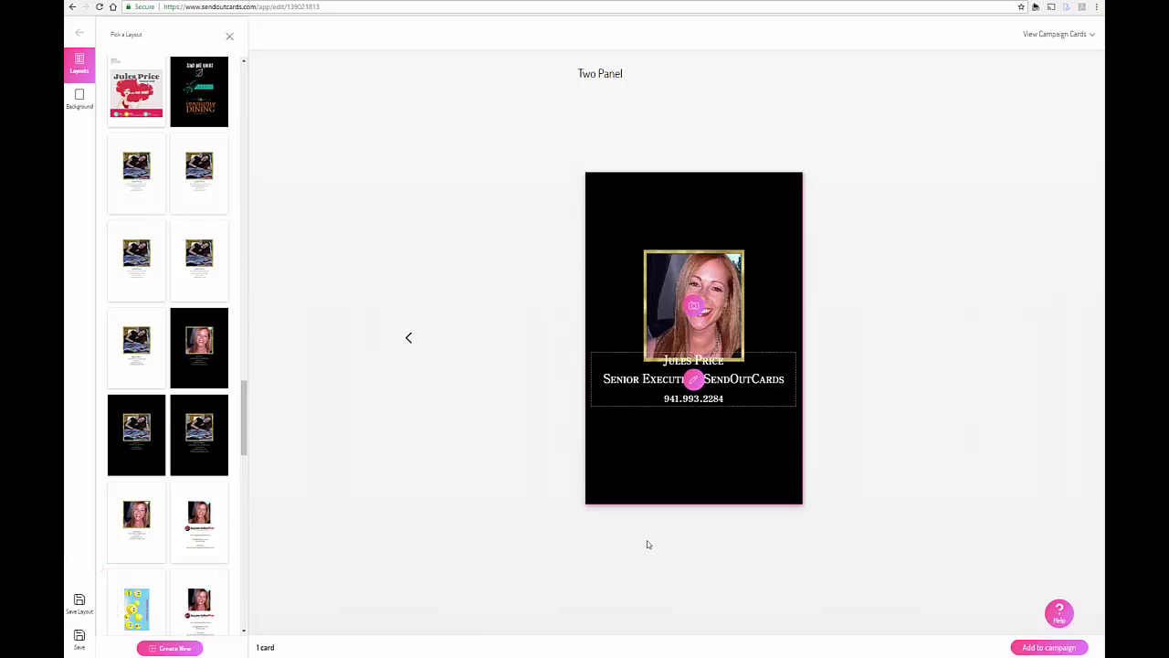
left_click(1049, 647)
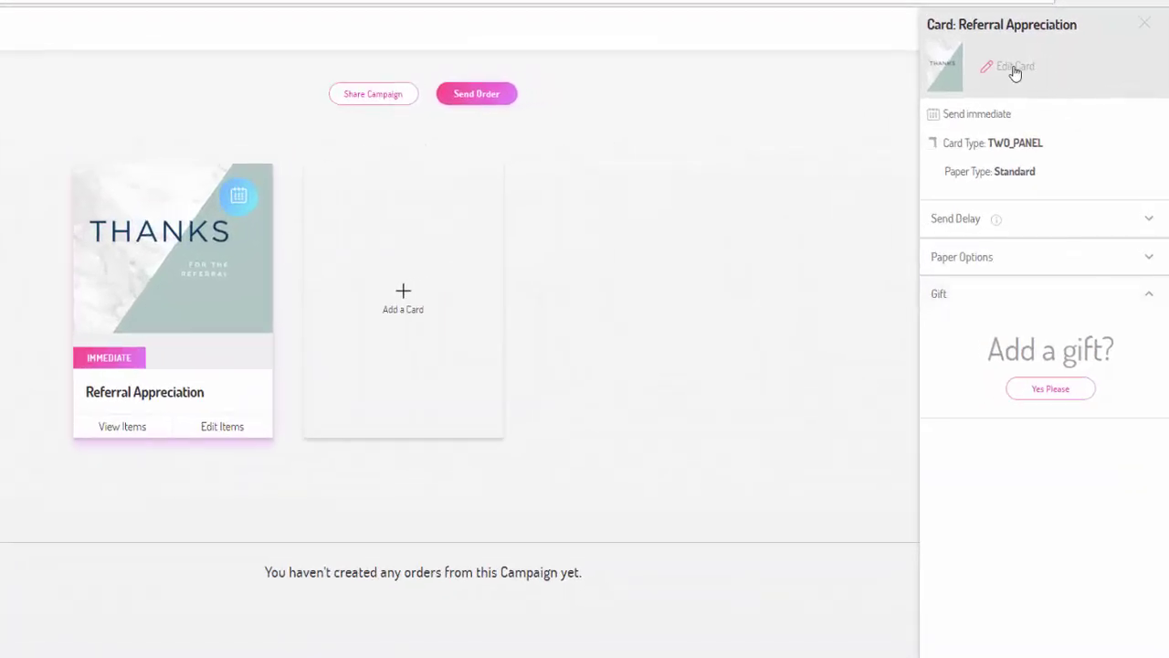
Review the send delay choices and the paper type options of the Referral Appreciation card
left_click(1042, 230)
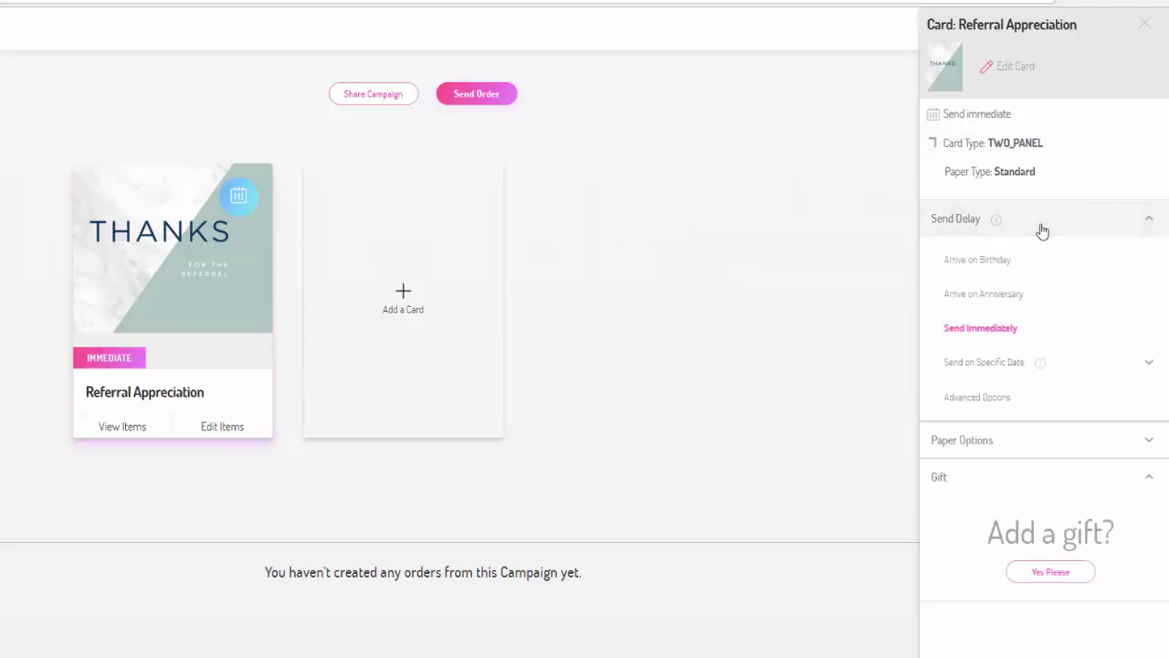
left_click(1042, 230)
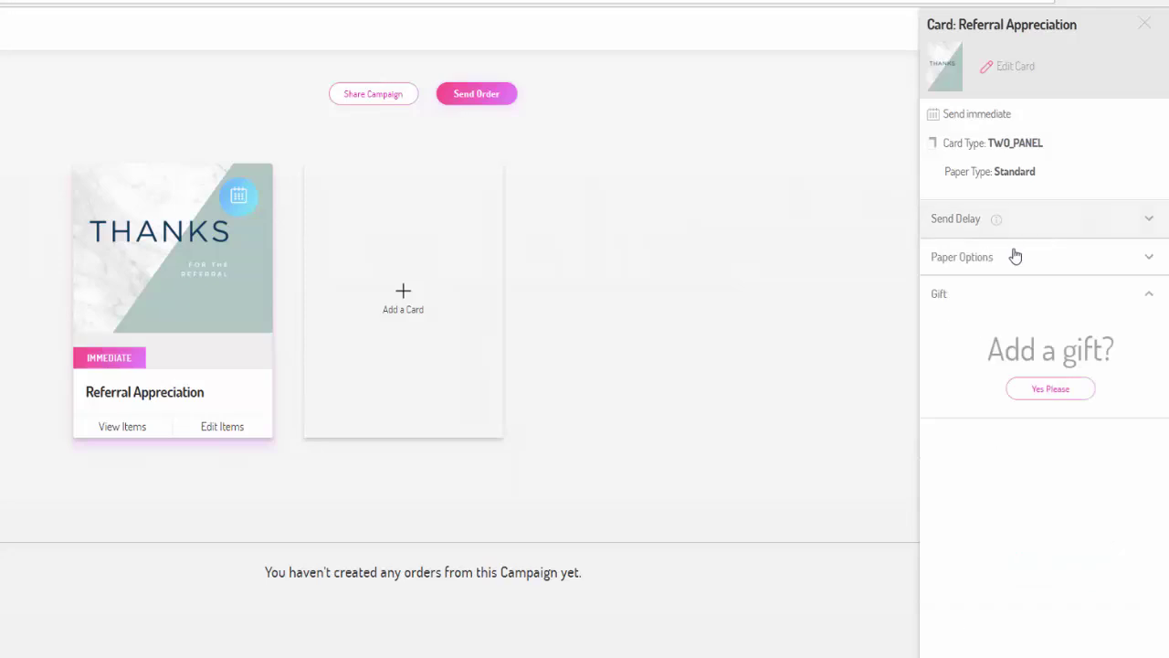
left_click(1030, 258)
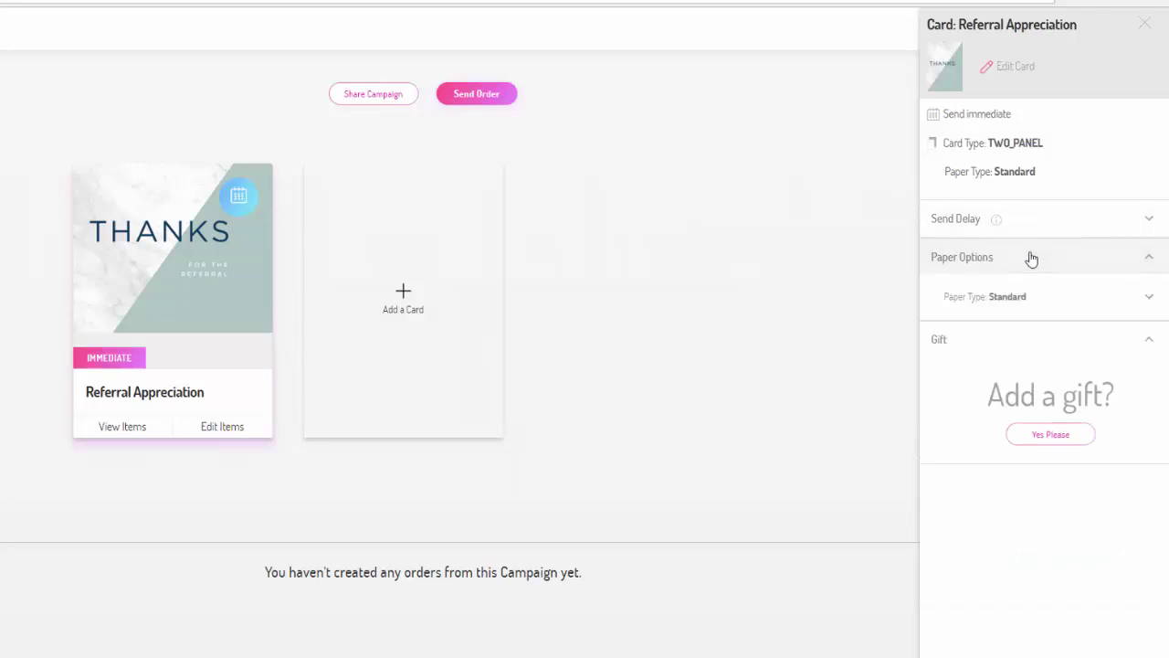
left_click(1060, 300)
left_click(1060, 300)
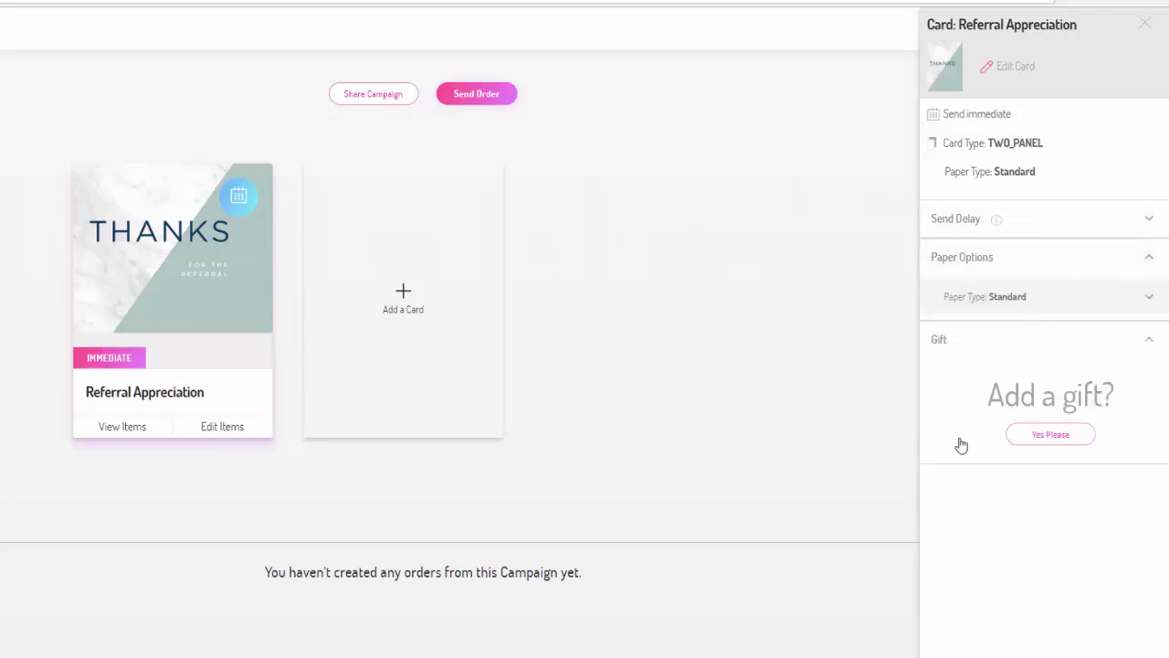
Search the gifts for "brownie" and add the 2 Pack Brownies Standard gift to the card
left_click(1071, 444)
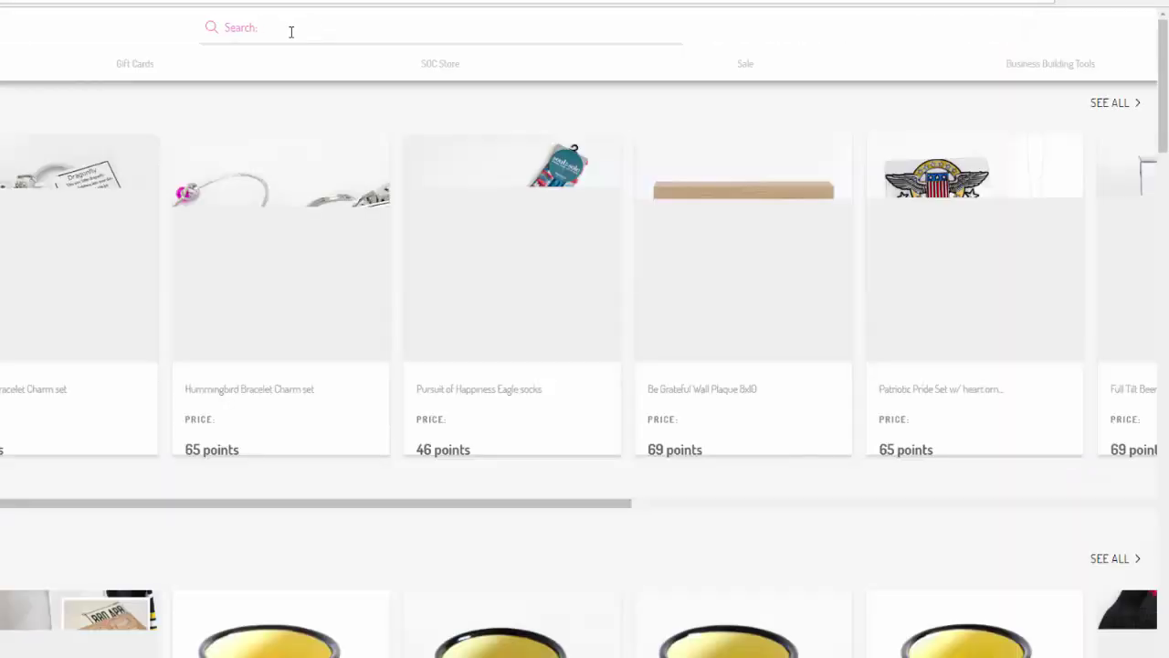
type("br")
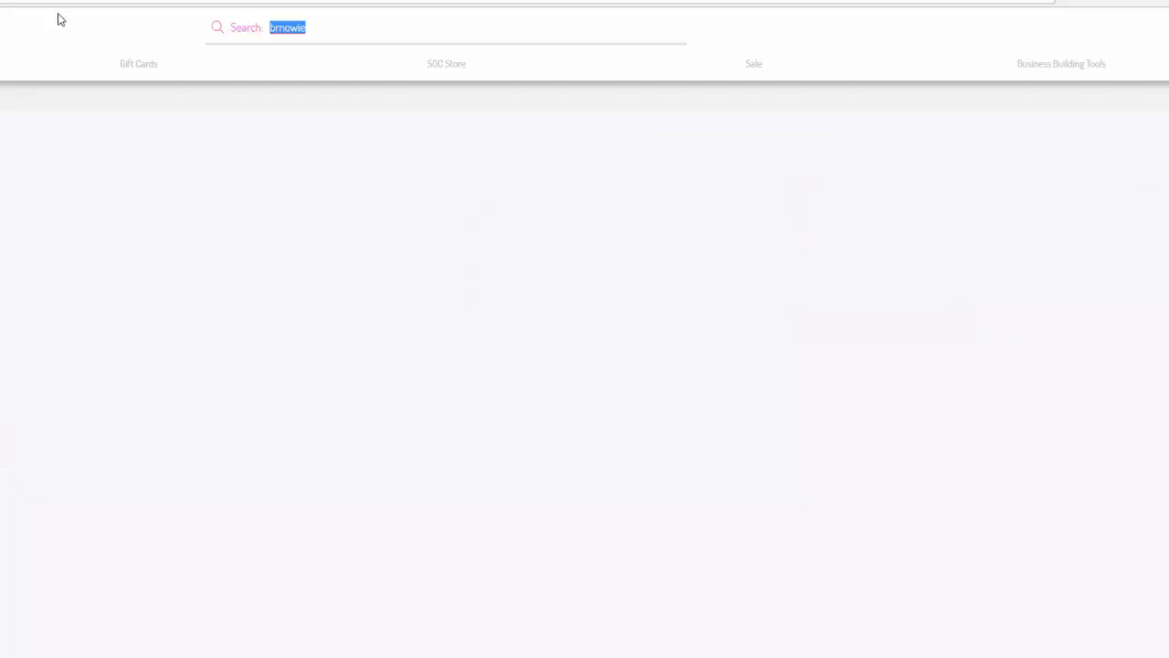
type("brownie")
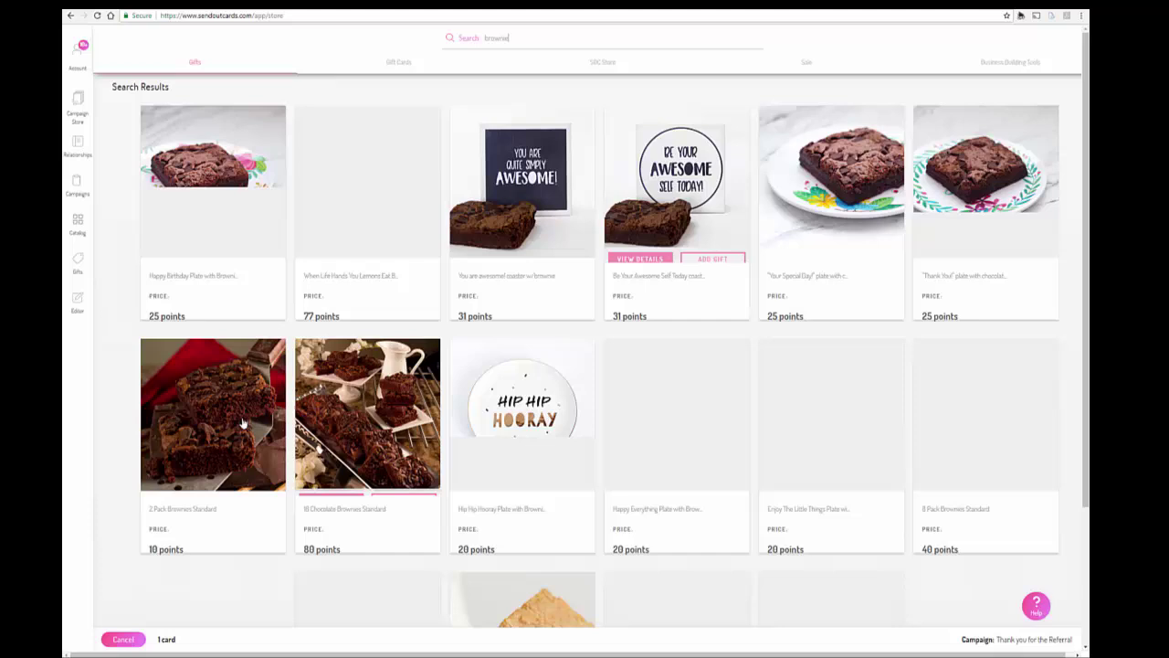
left_click(243, 423)
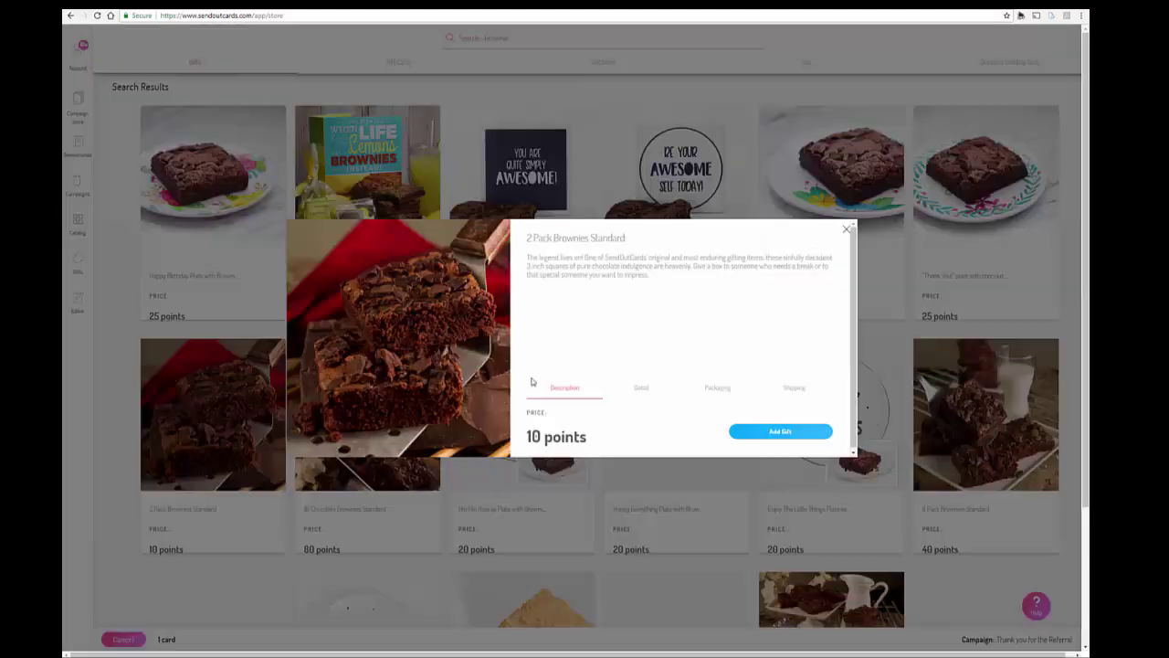
left_click(772, 435)
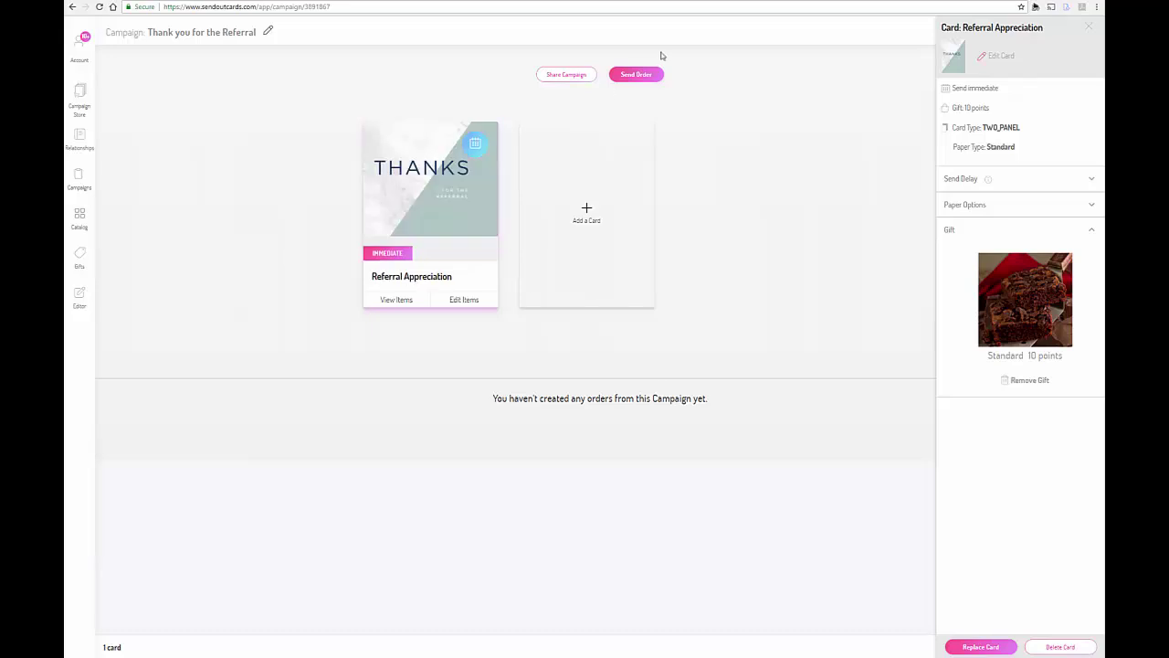
Create a send order from the campaign with all of its items selected
left_click(637, 75)
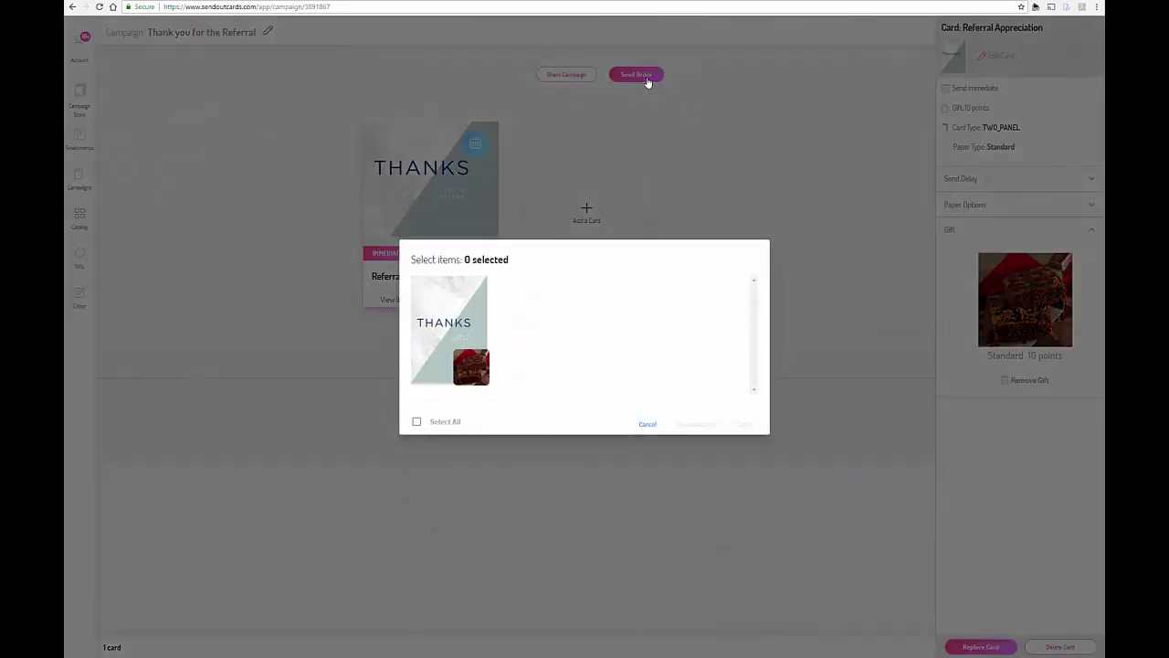
left_click(417, 422)
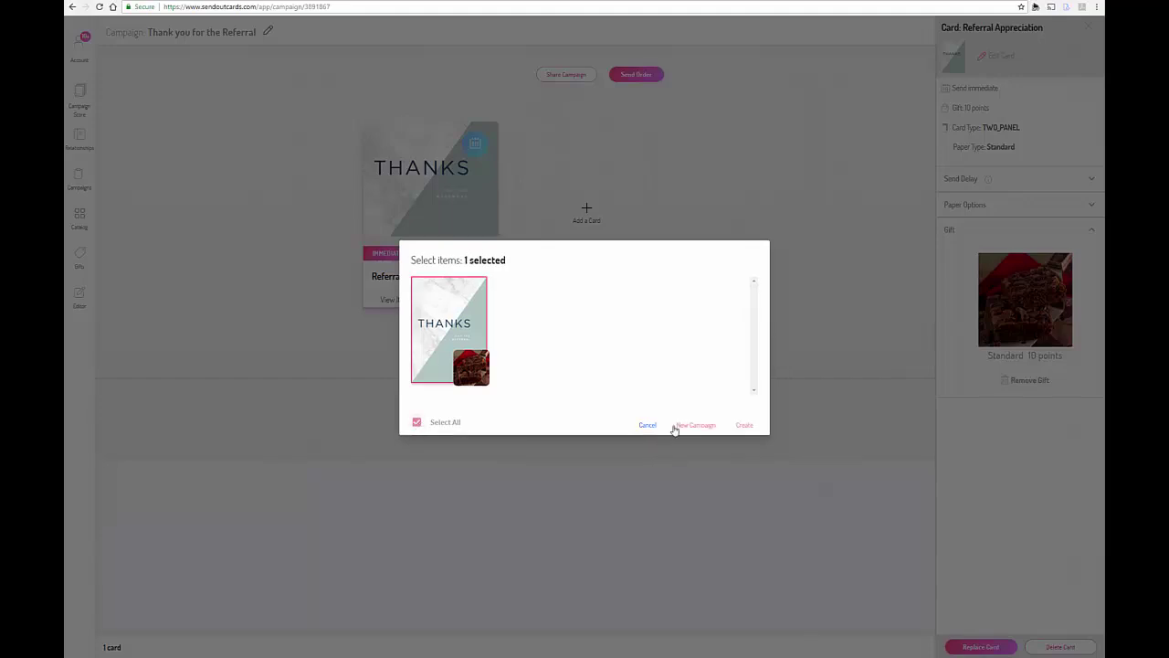
left_click(746, 425)
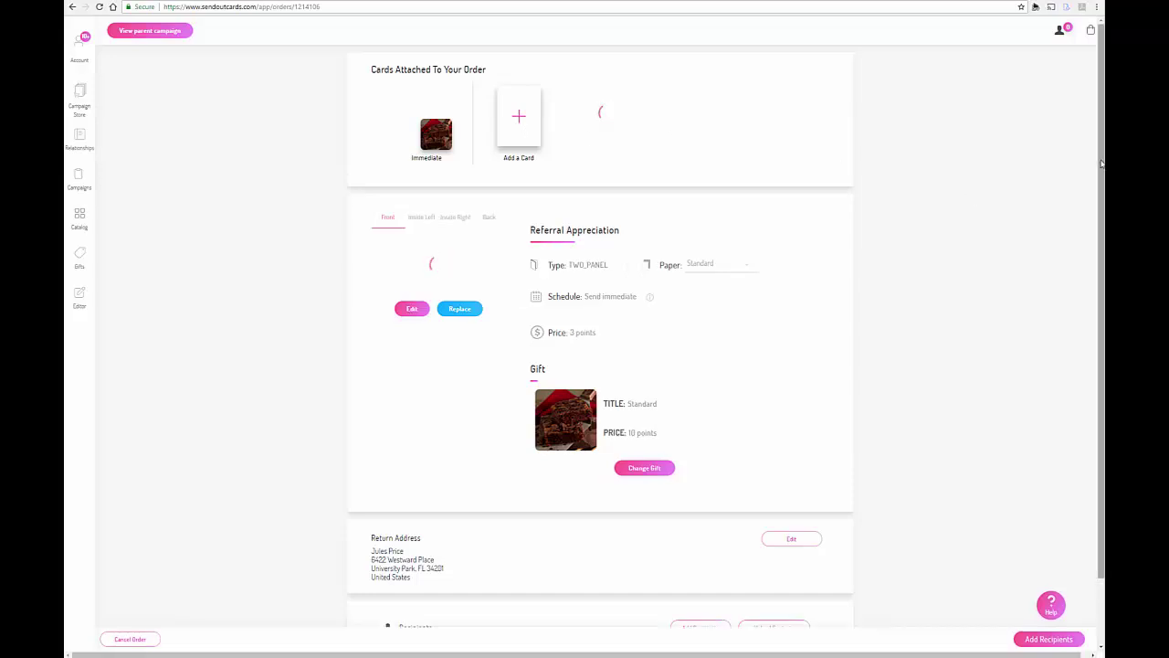
Search the order's recipient contacts by first name and add the third matching contact
scroll(1103, 162, "down", 2)
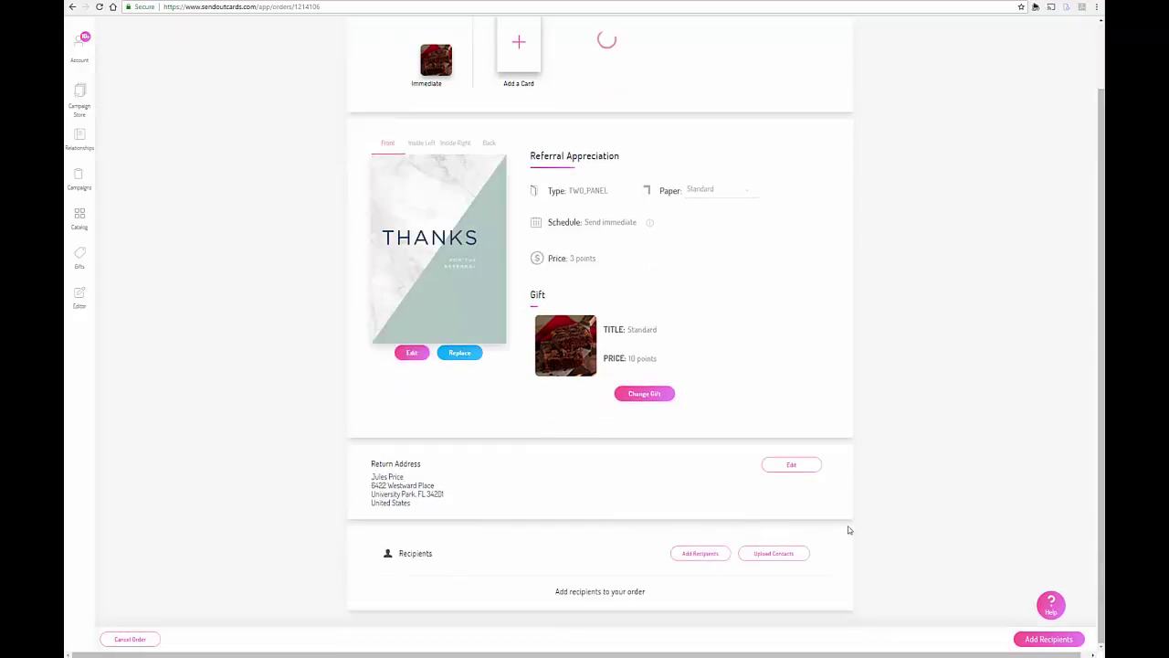
left_click(700, 552)
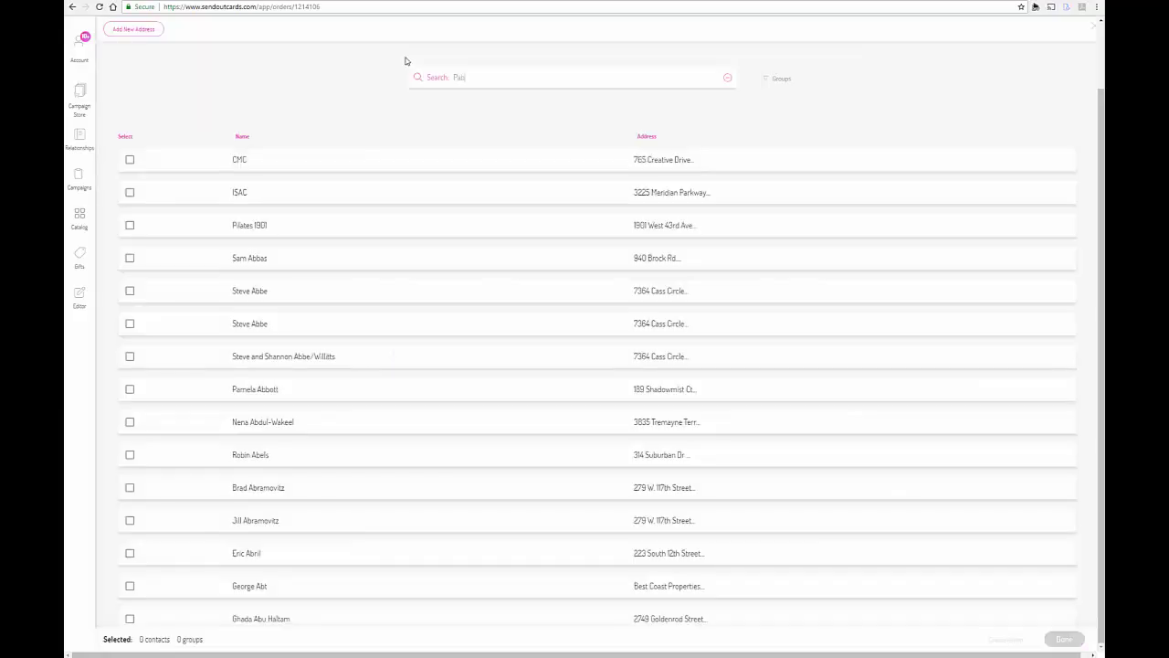
left_click(130, 228)
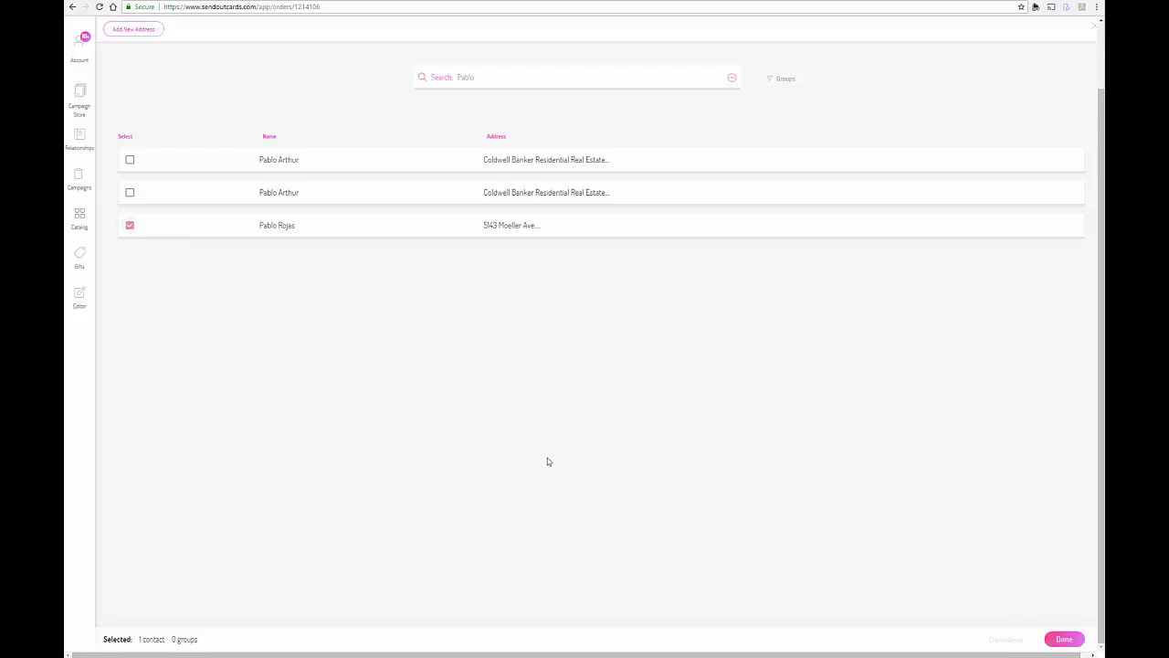
left_click(1066, 639)
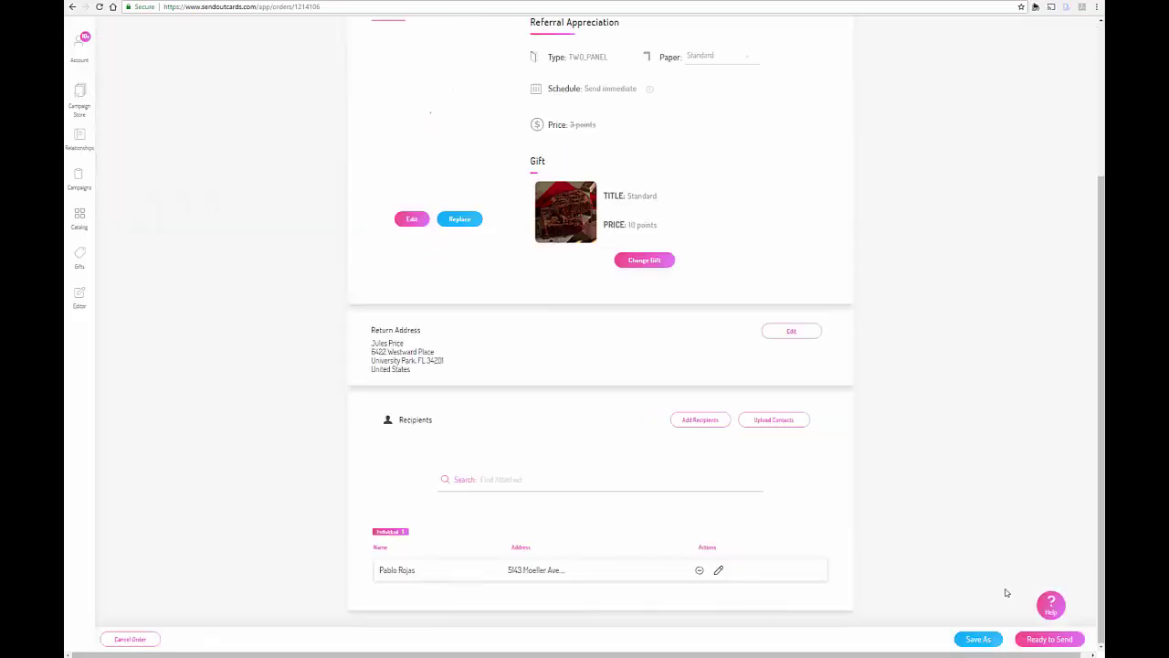
Check out the Referral Appreciation order with Points & Expense, send it and close the confirmation
left_click(1055, 643)
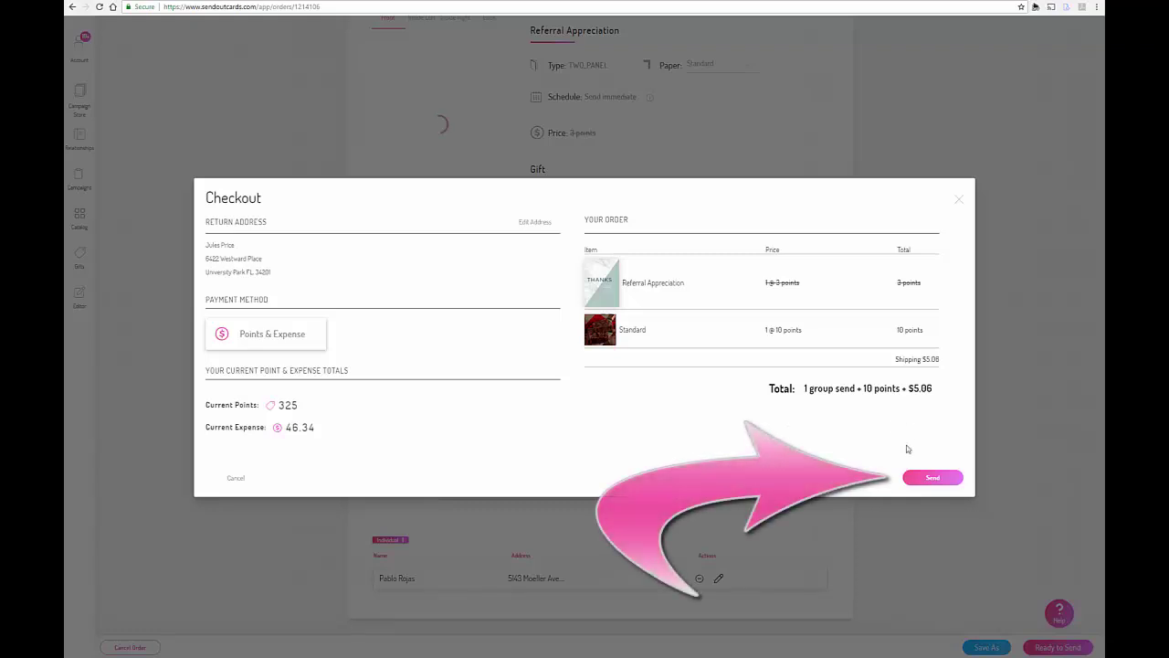
left_click(934, 478)
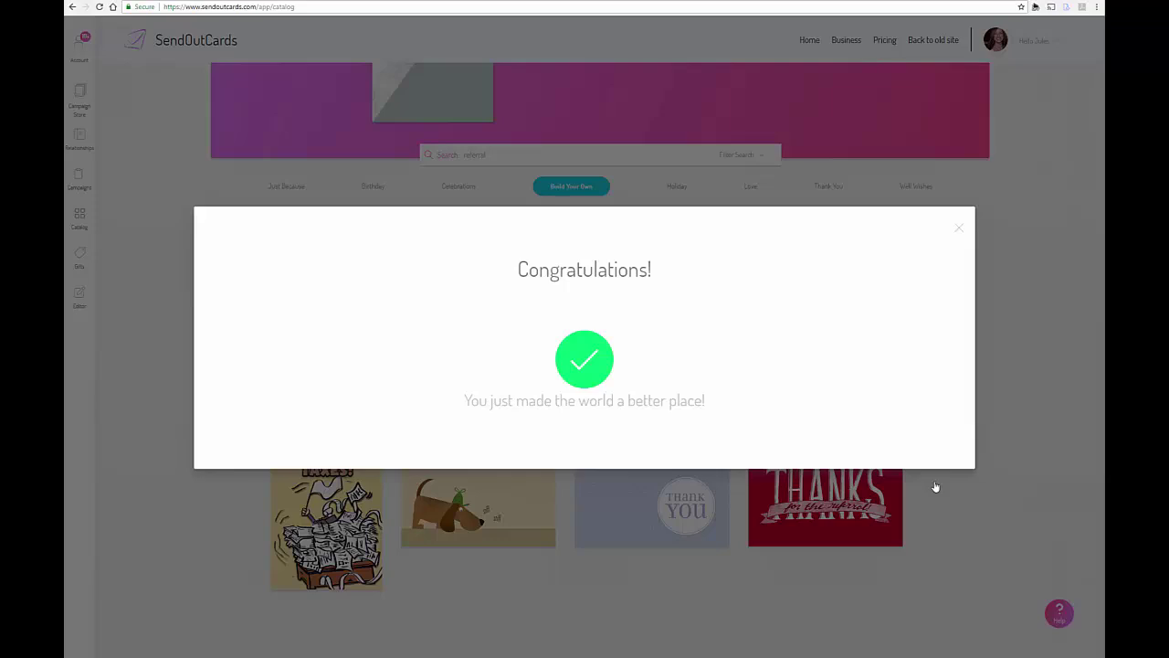
left_click(960, 229)
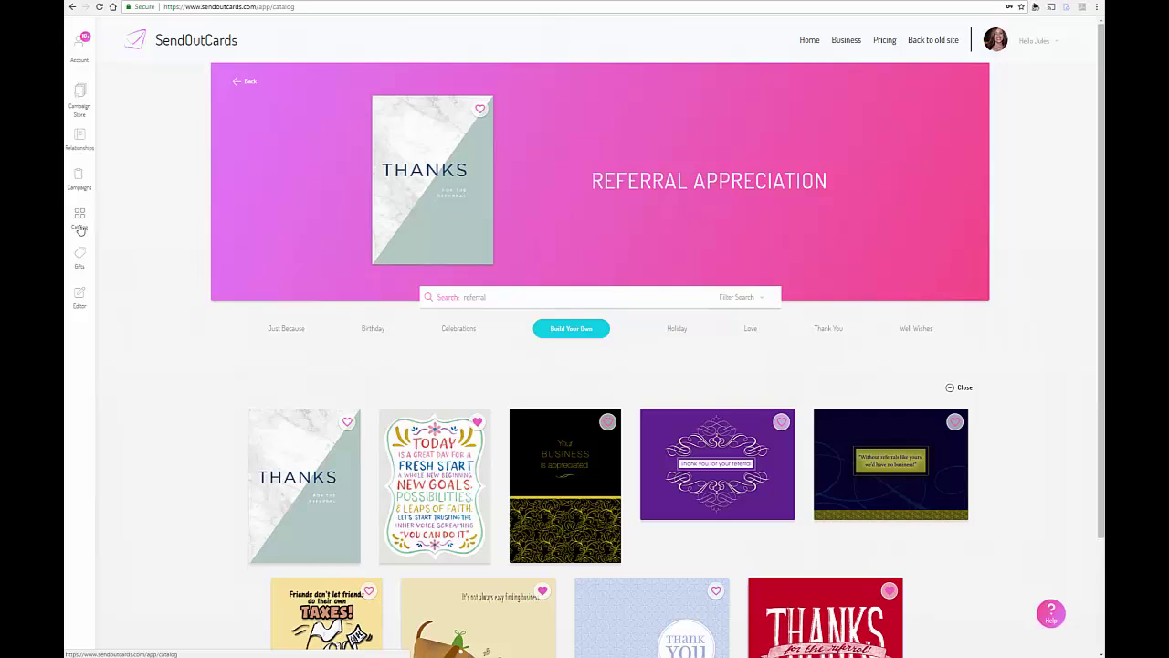
Search the relationship manager's contacts by the recipient's first name and select the third matching contact
left_click(82, 144)
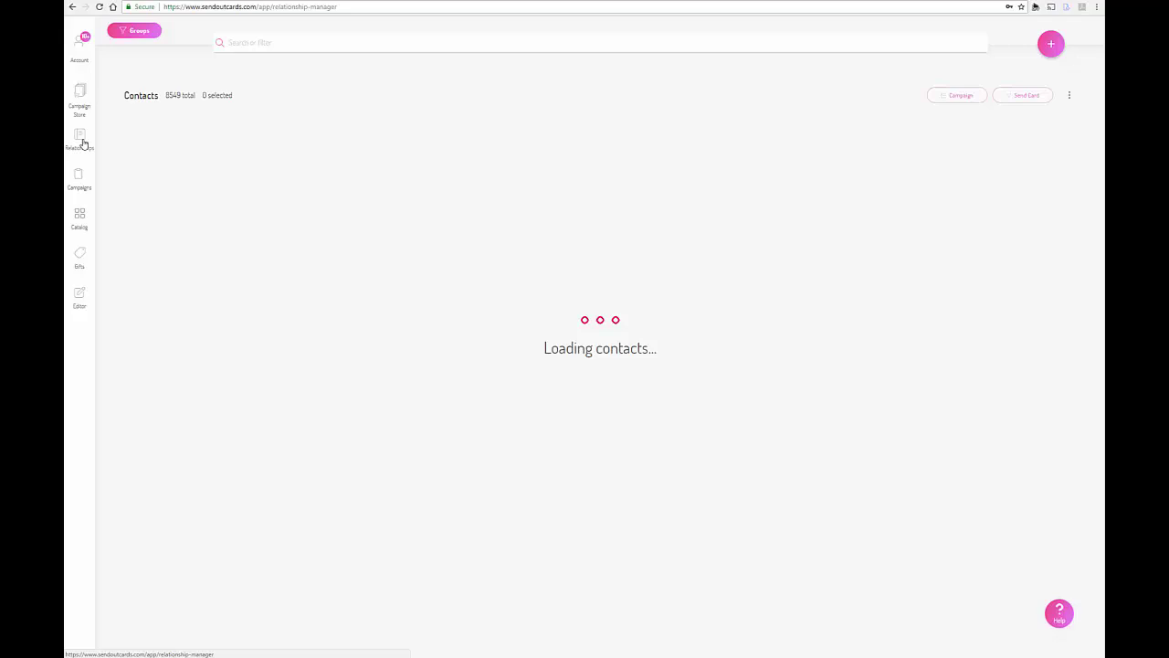
left_click(305, 41)
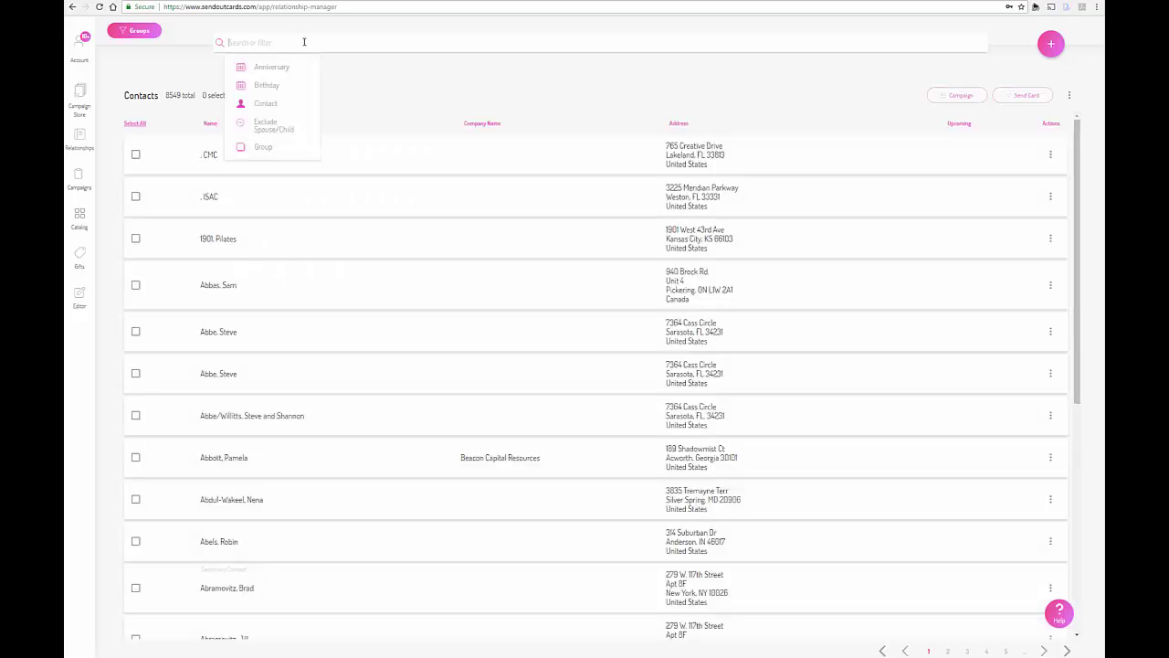
type("pablo")
left_click(135, 257)
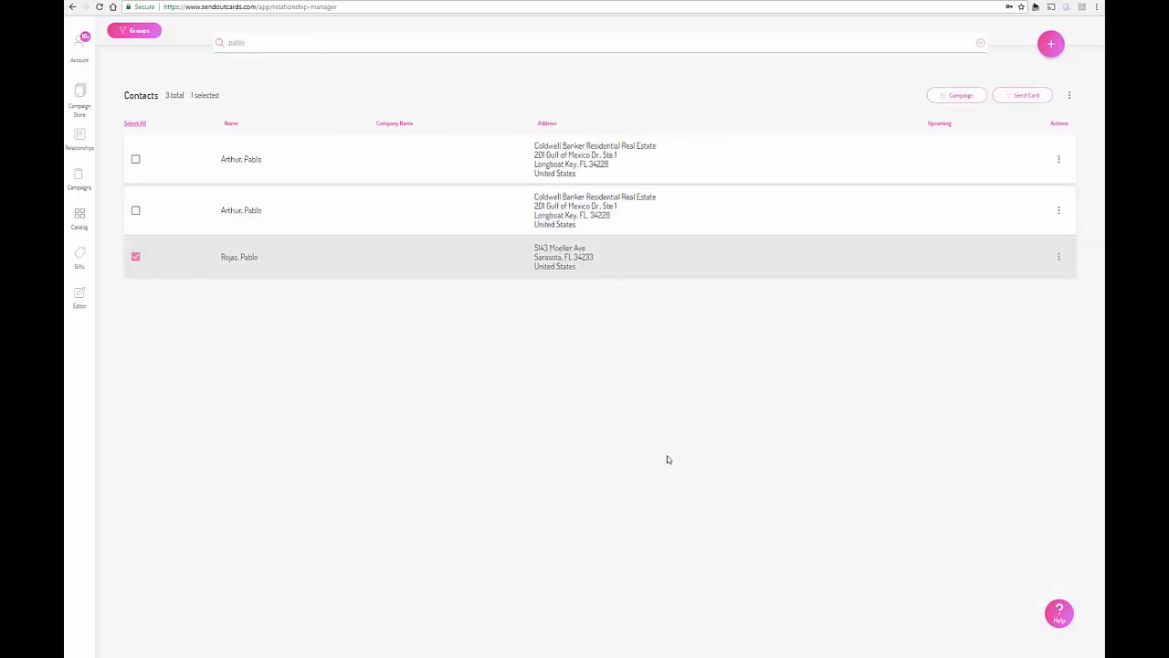
Create an order for the selected contact from the "Thank you for the Referral" campaign and look through it
left_click(961, 96)
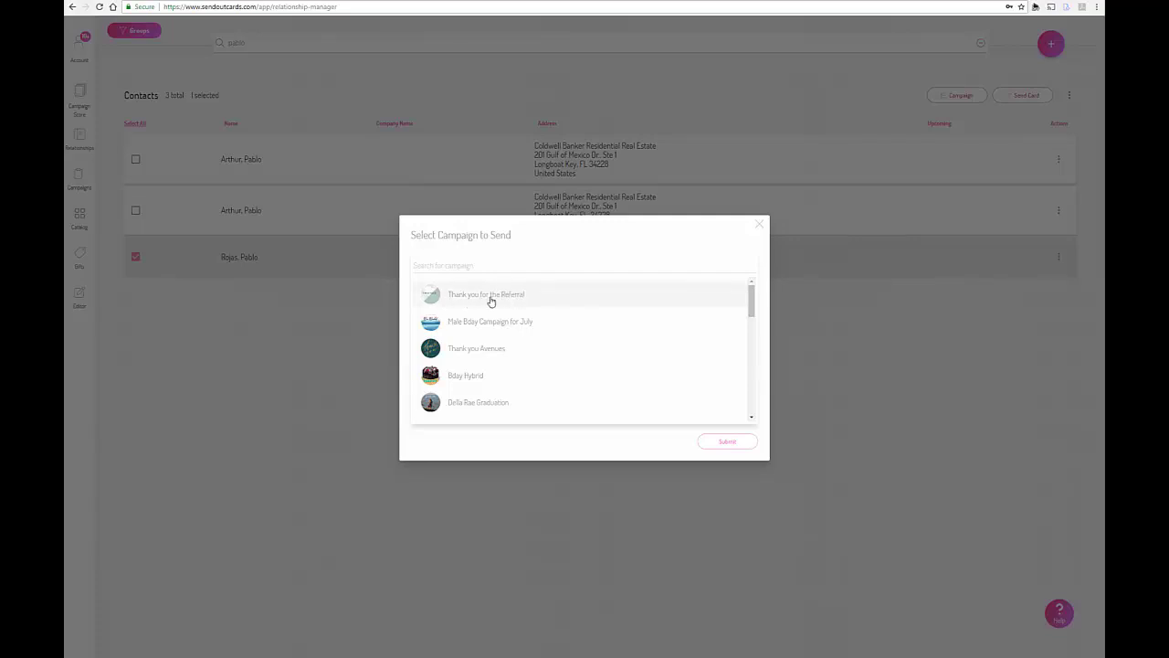
left_click(500, 297)
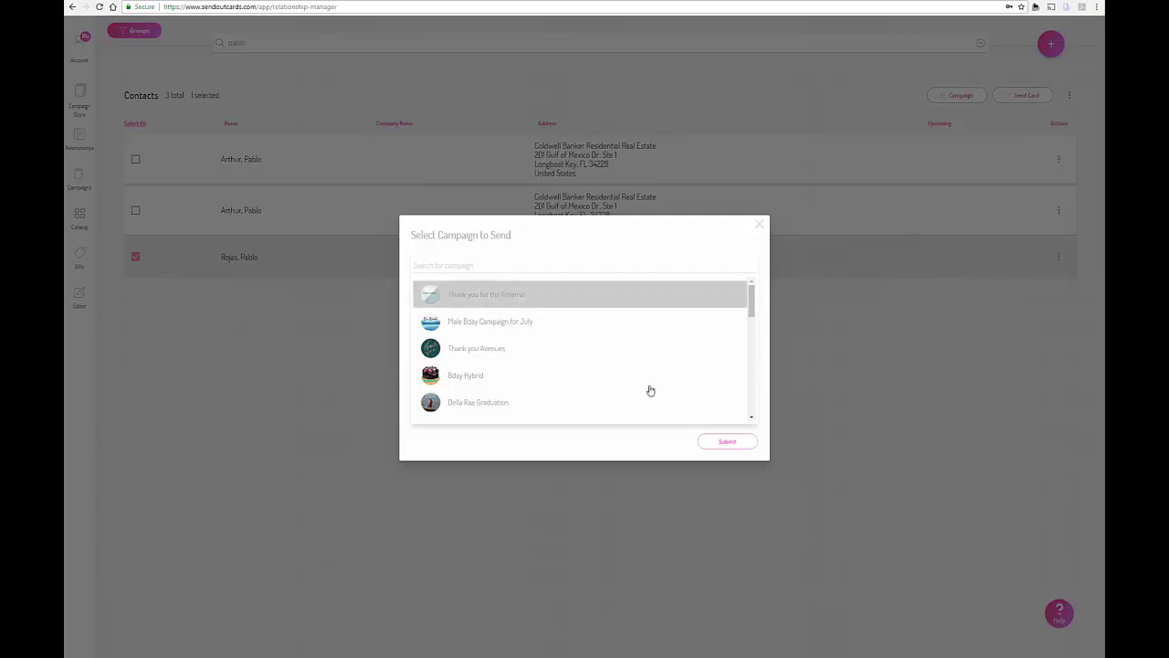
left_click(729, 442)
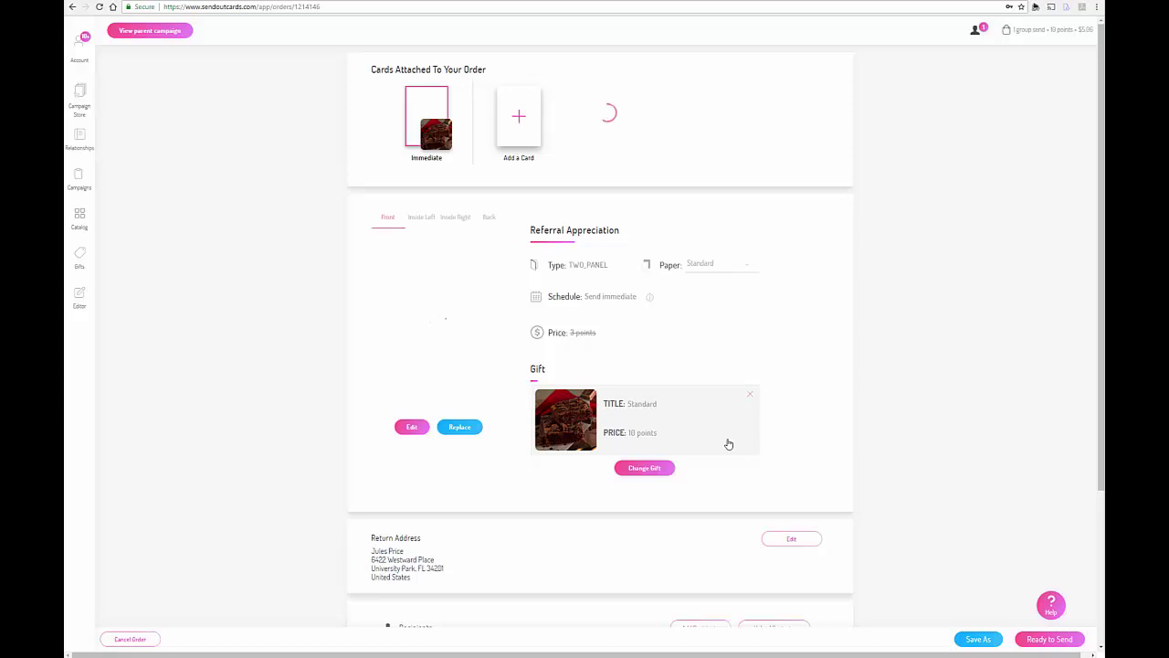
scroll(728, 444, "down", 2)
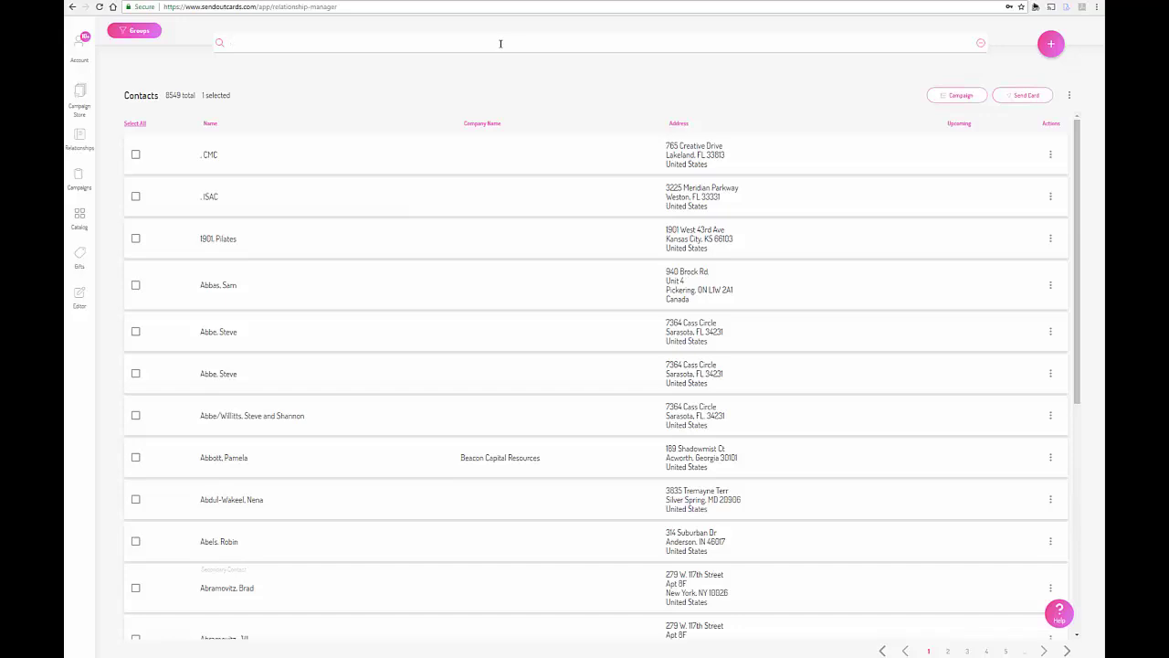
Filter the relationship manager's contacts by the group "Holiday Card 2017"
left_click(371, 42)
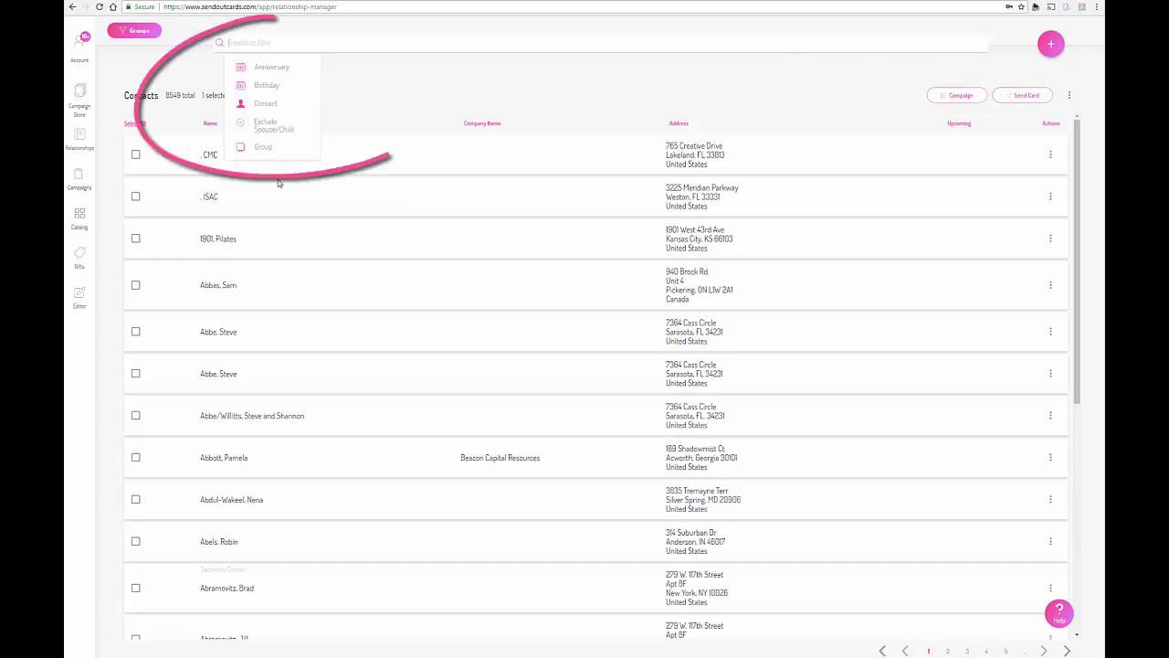
left_click(262, 149)
type("holiday")
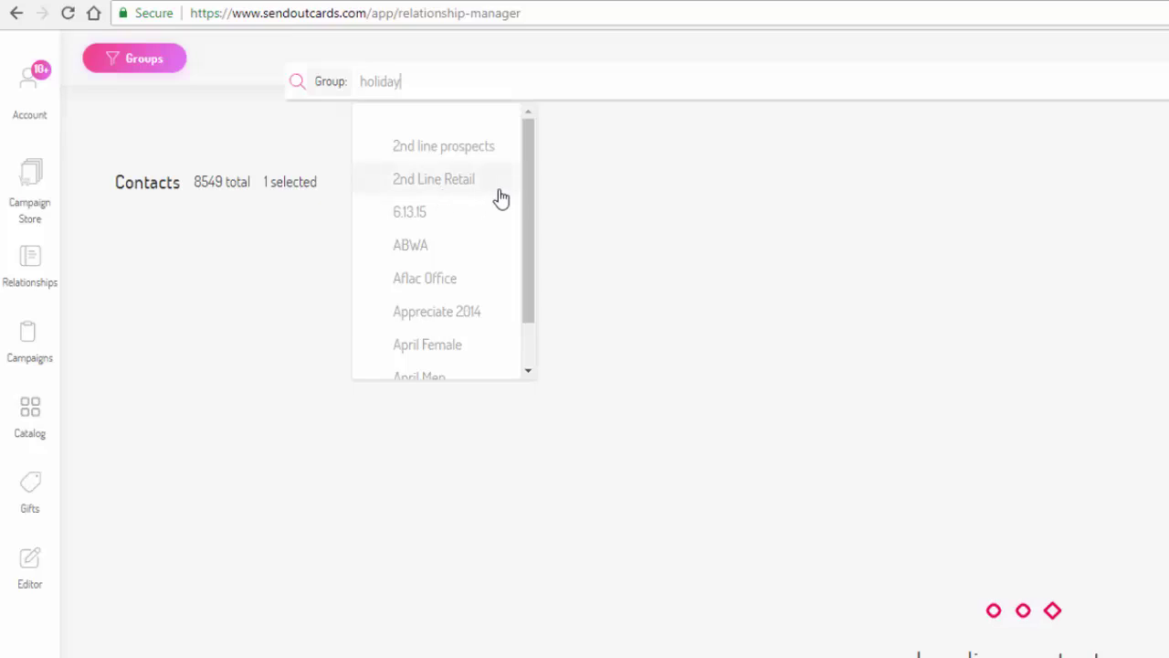
type(" 2017")
left_click(457, 248)
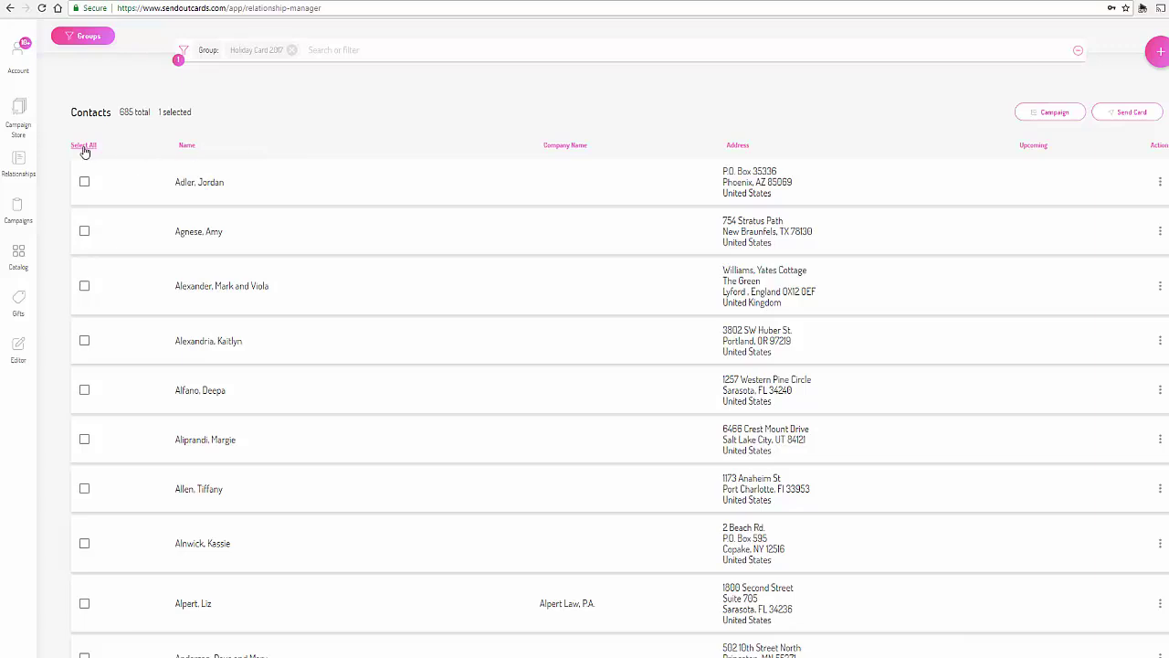
Select all contacts of the filtered group, then exclude the third and fifth contacts in the list
left_click(84, 148)
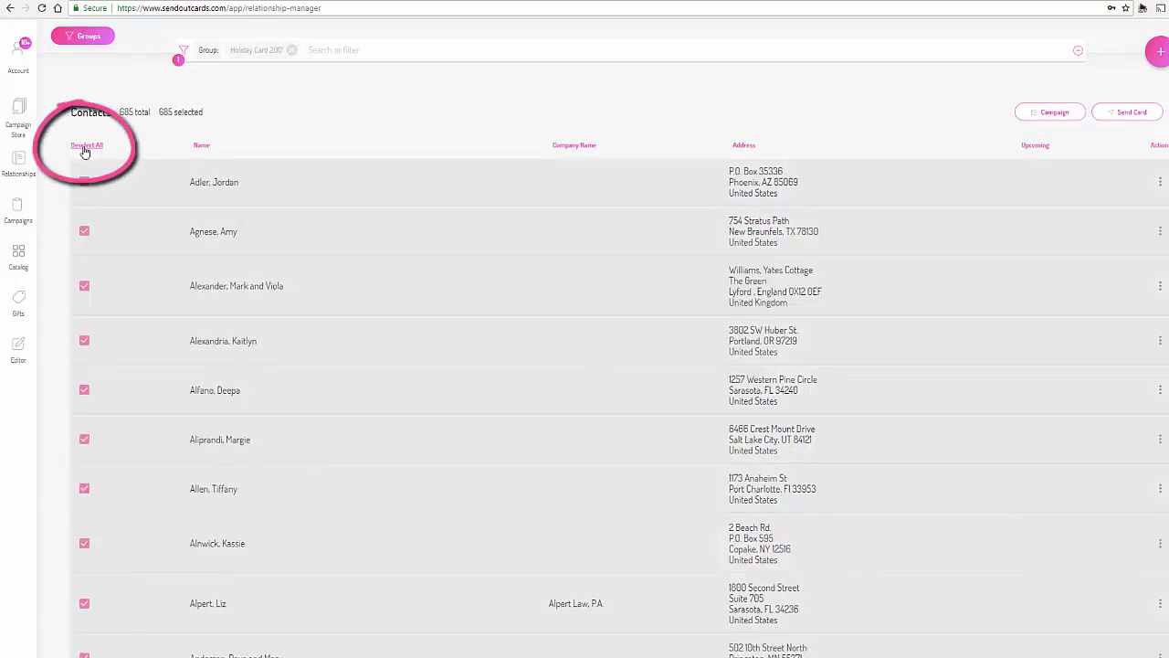
left_click(85, 287)
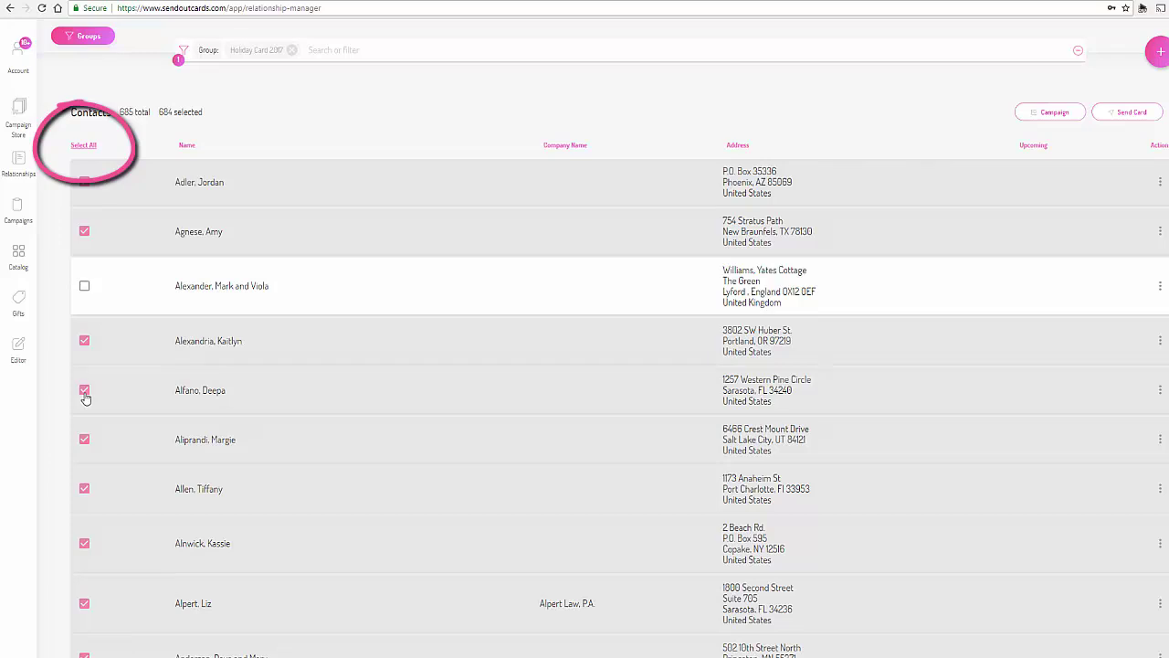
left_click(84, 391)
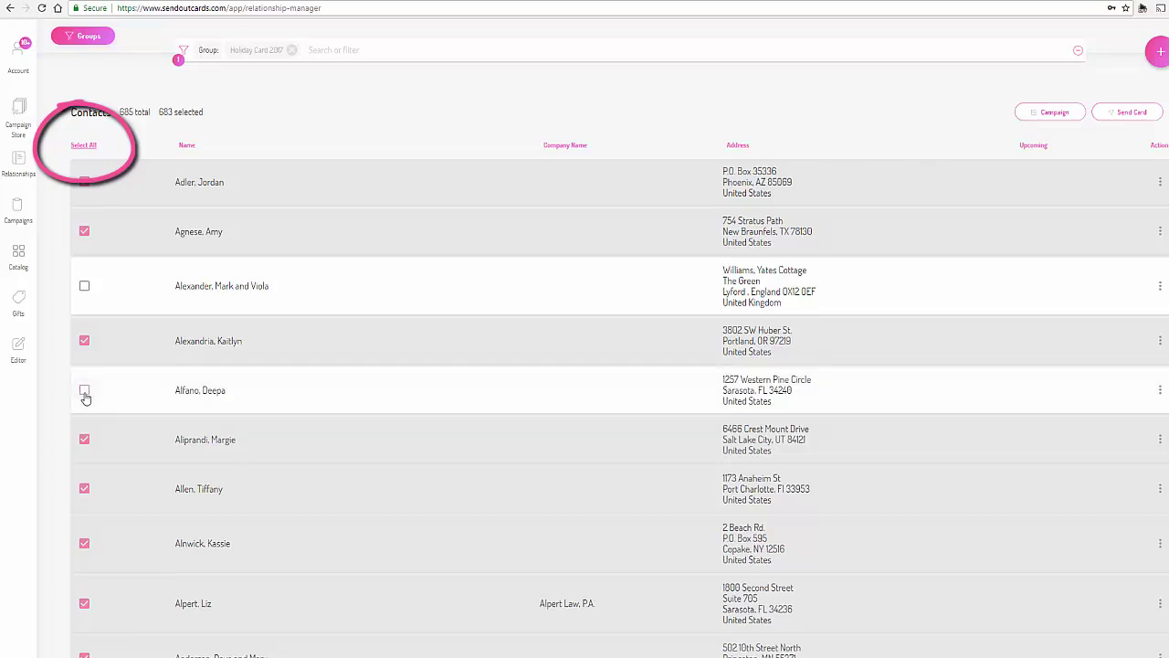
Create an order for the selected contacts from the "A - Holiday 2017 Premium Card" campaign, searching for "holiday", and review its recipients
left_click(1053, 114)
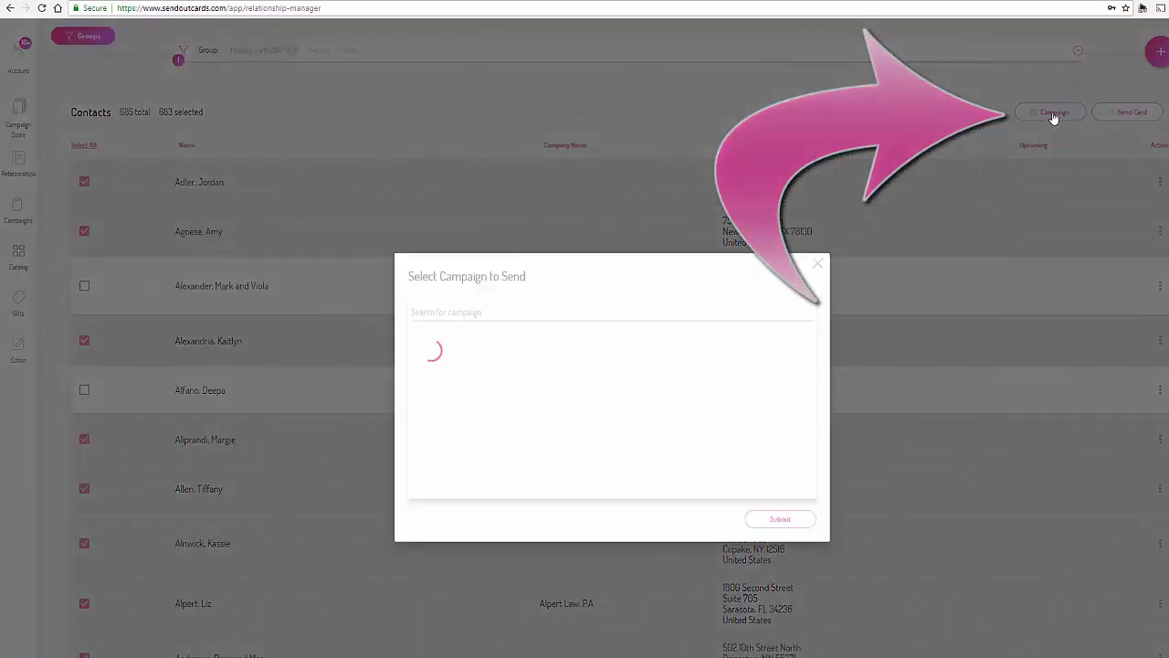
left_click(458, 312)
type("holiday")
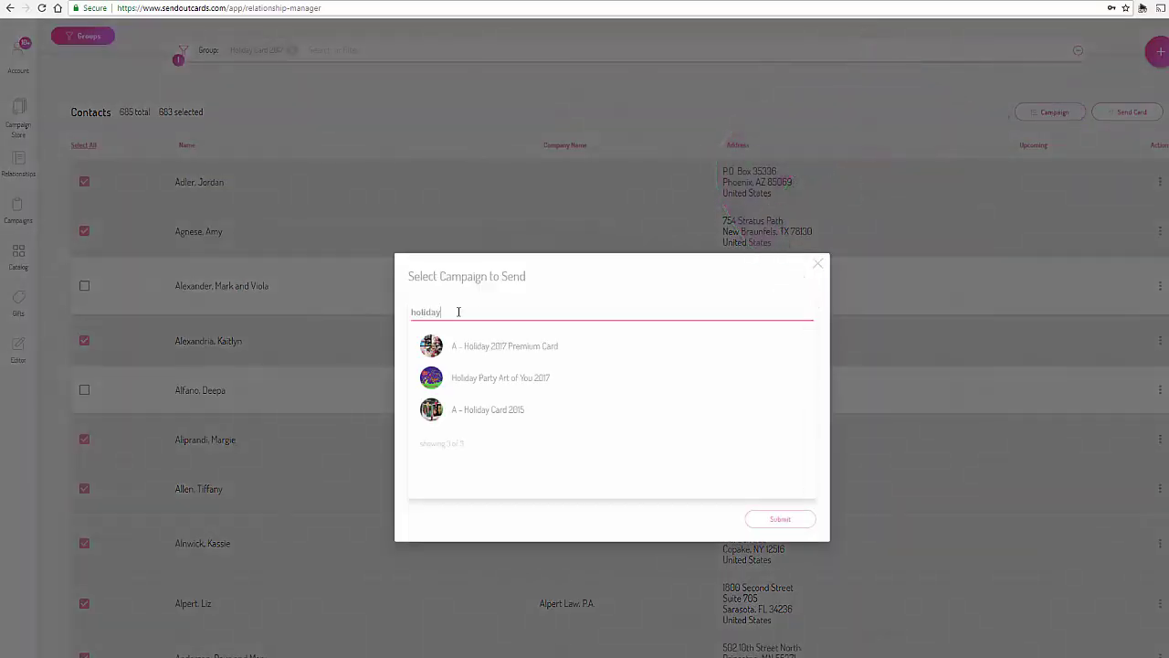
left_click(580, 355)
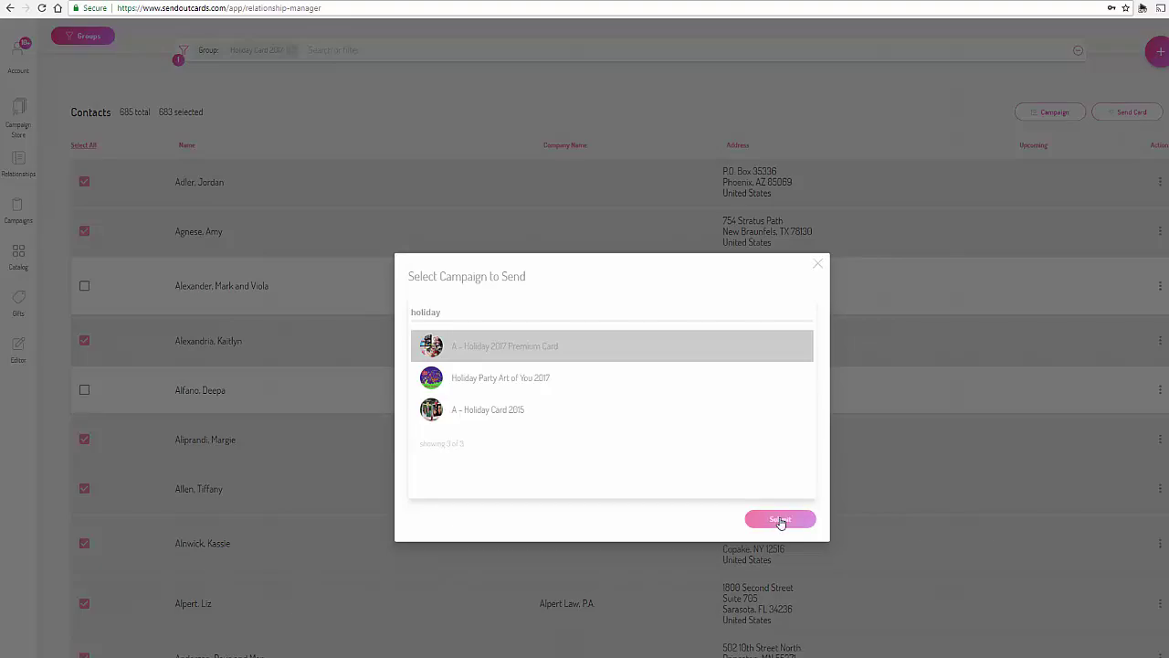
left_click(780, 520)
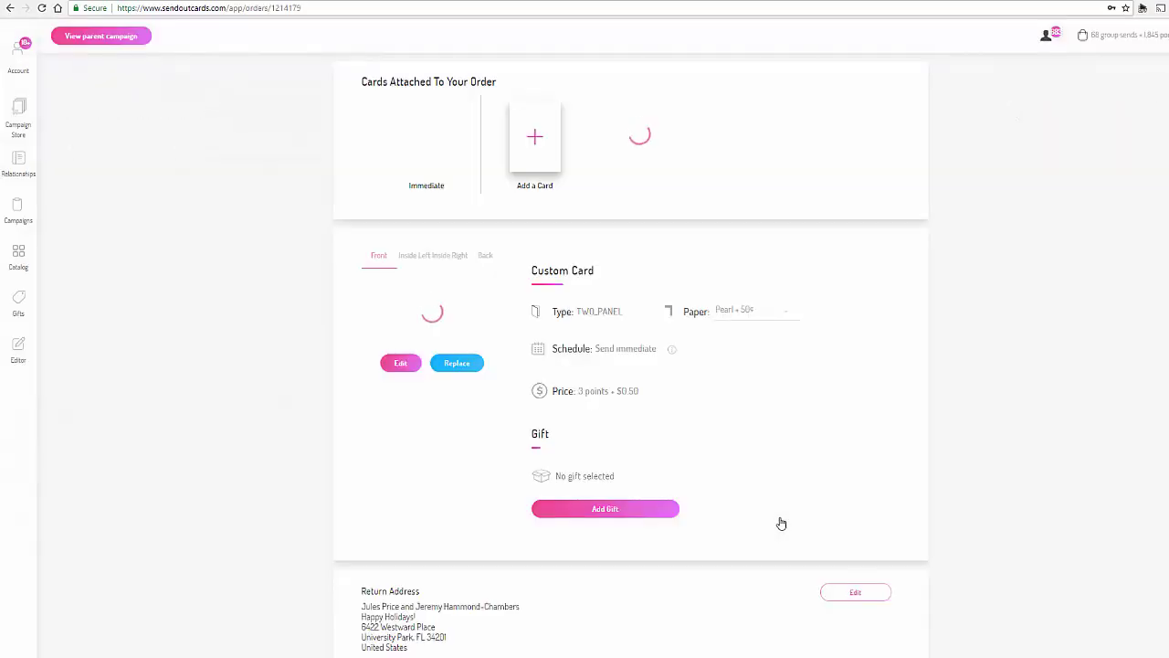
scroll(782, 523, "down", 7)
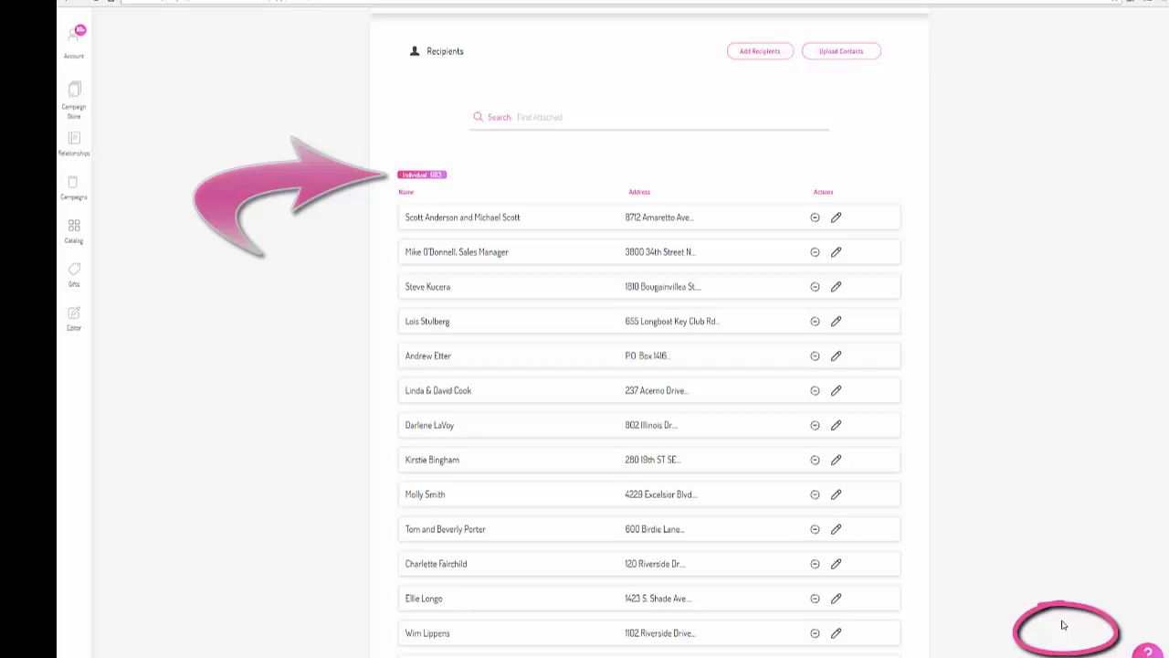
Open the holiday order's checkout, leave it without sending and cancel the order
left_click(1073, 643)
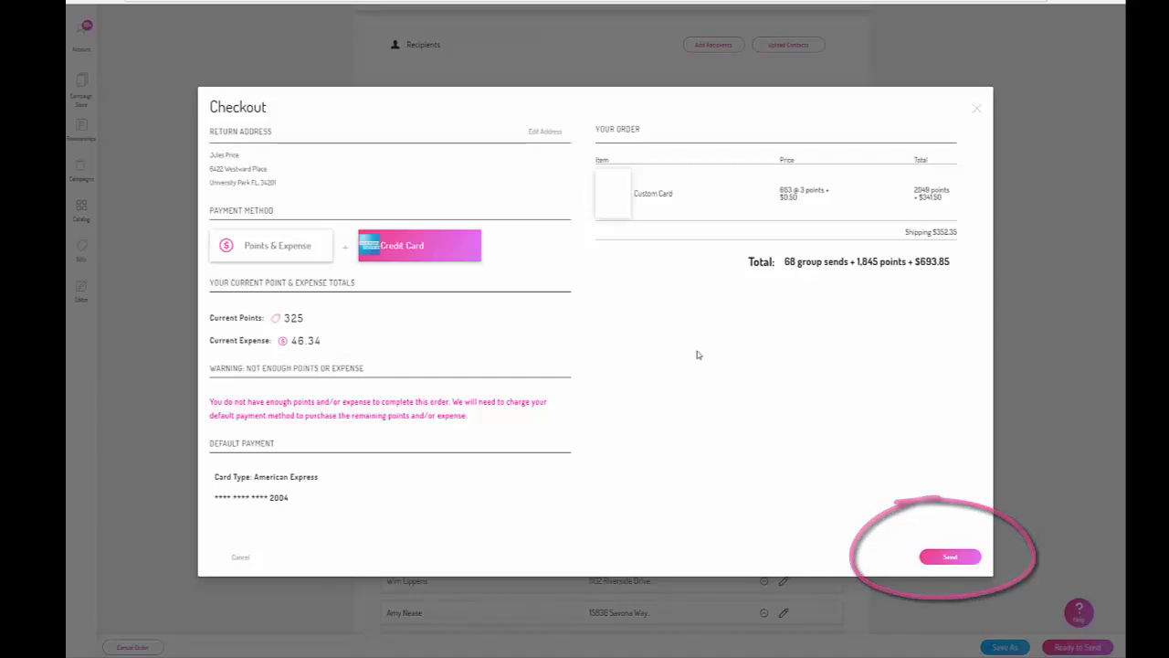
left_click(245, 559)
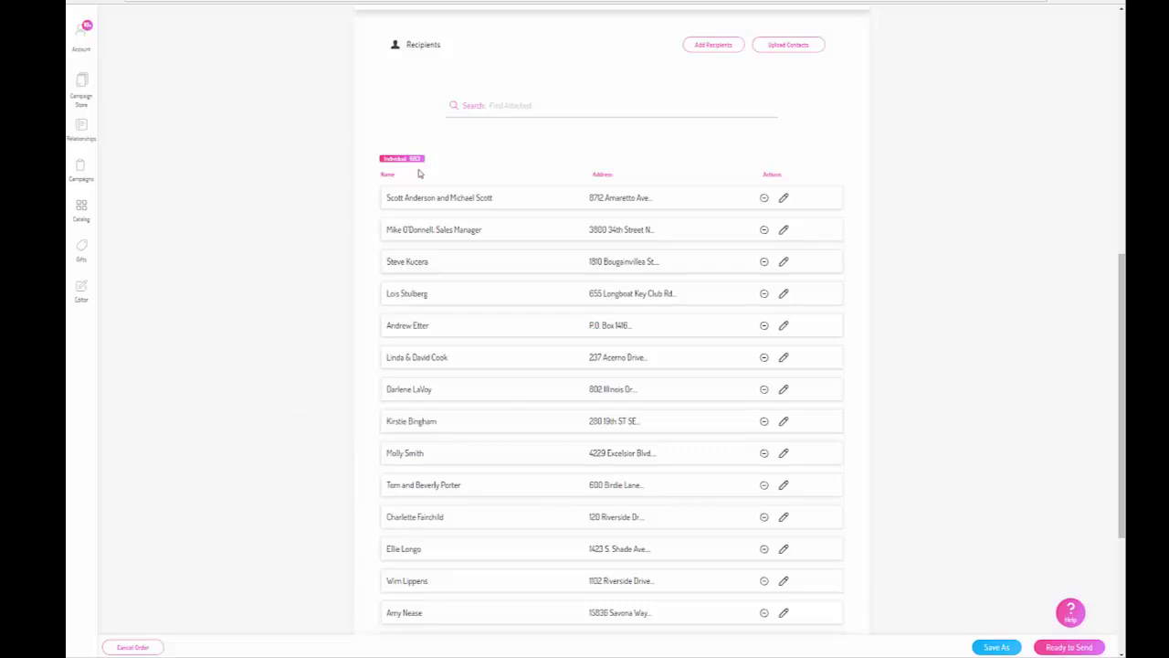
left_click(133, 646)
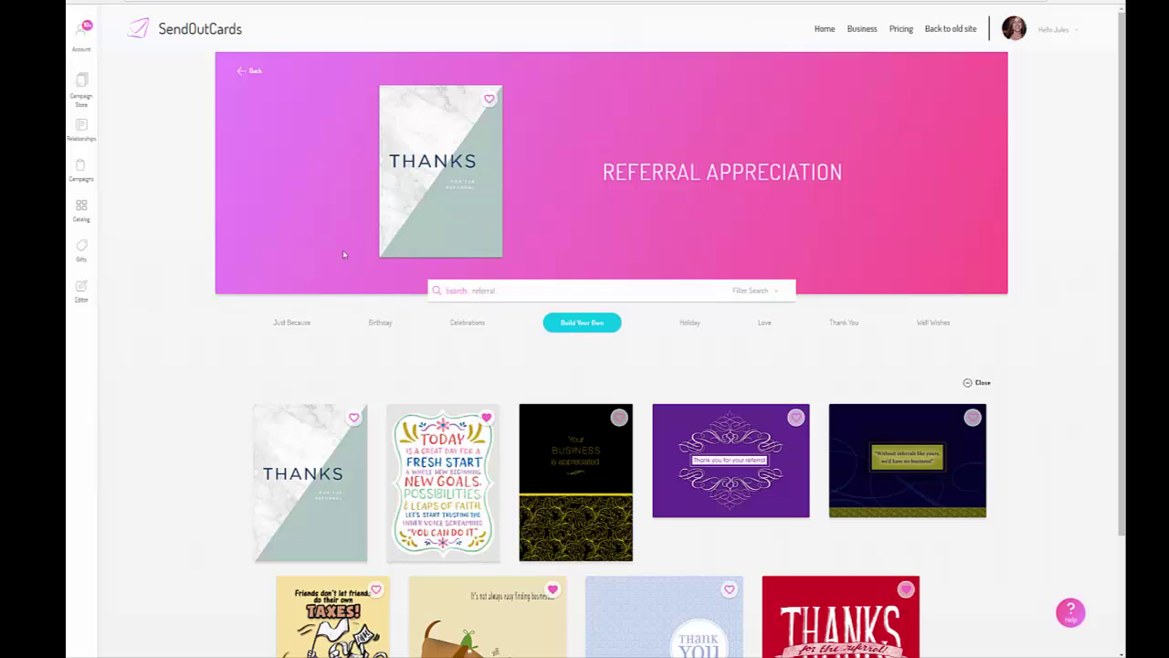
Find "Celebration Campaign 7-Touch" among your own campaigns and view its items
left_click(79, 170)
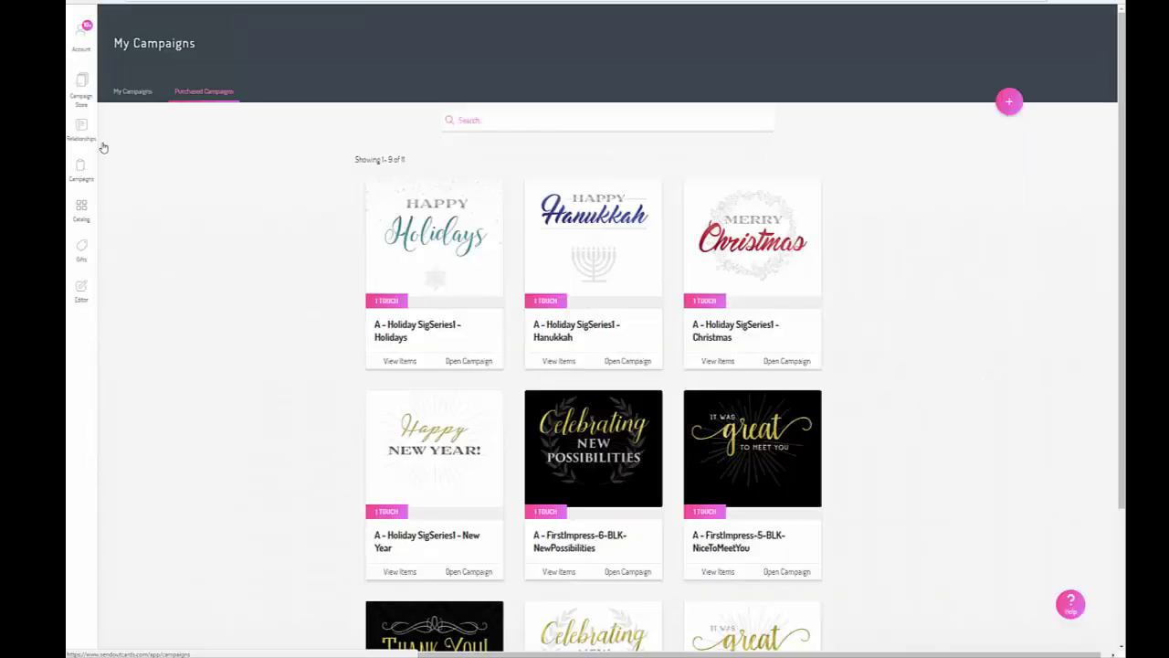
left_click(136, 93)
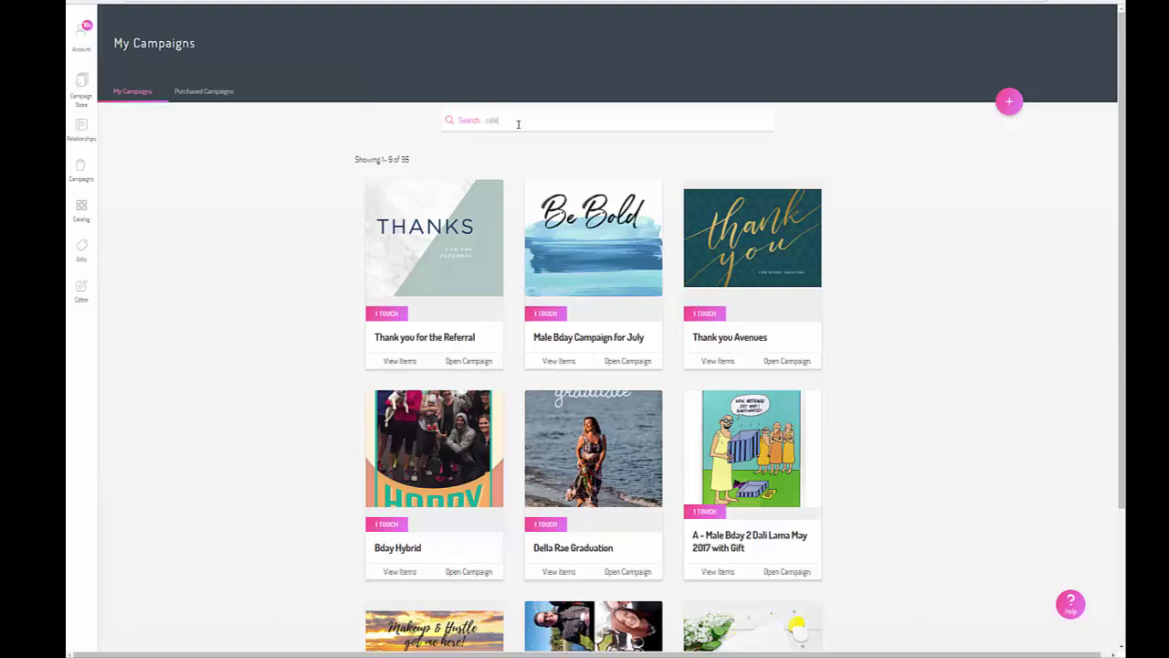
key("Return")
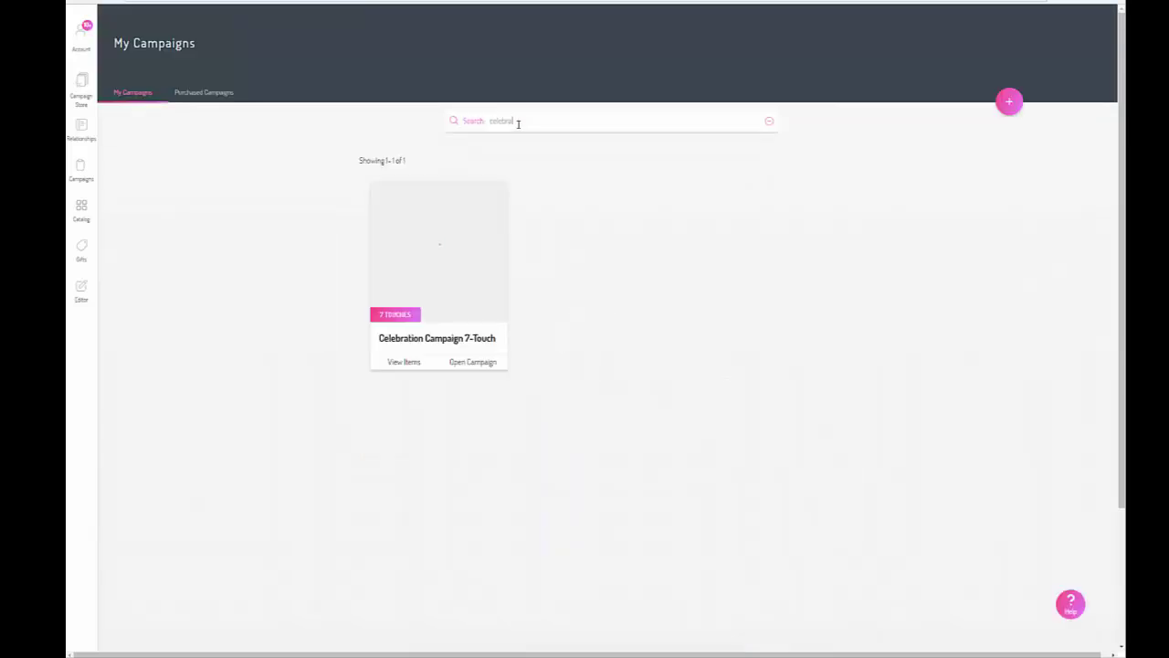
left_click(409, 361)
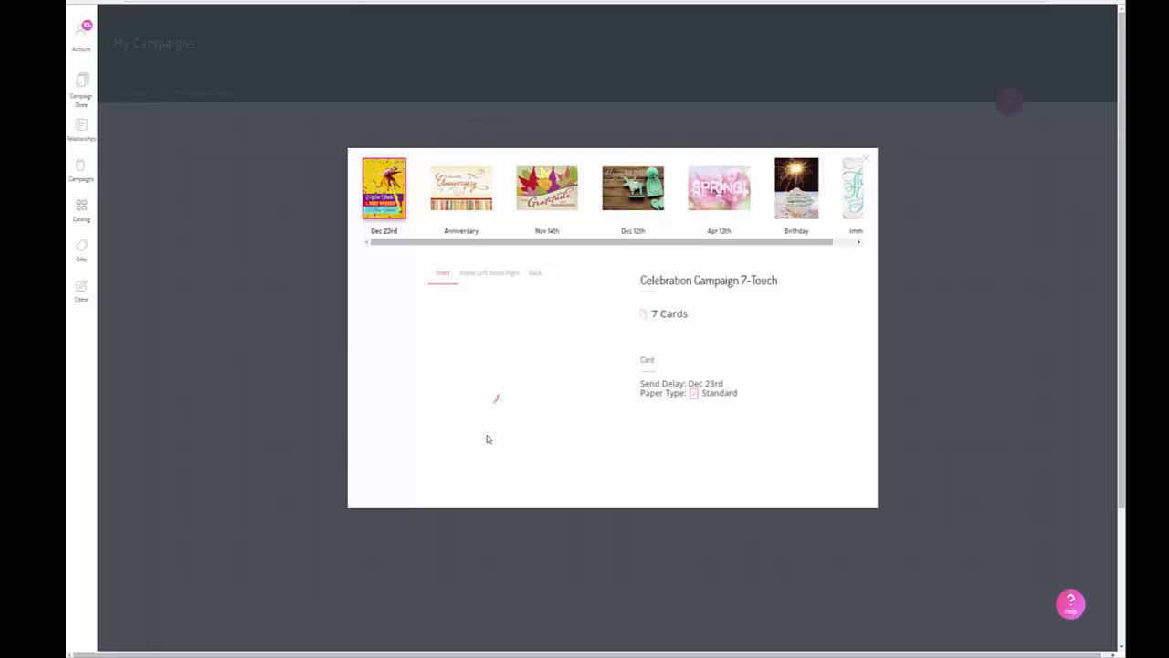
Browse the card row of Celebration Campaign 7-Touch through to the immediate thank-you card, then close the preview
left_click(426, 267)
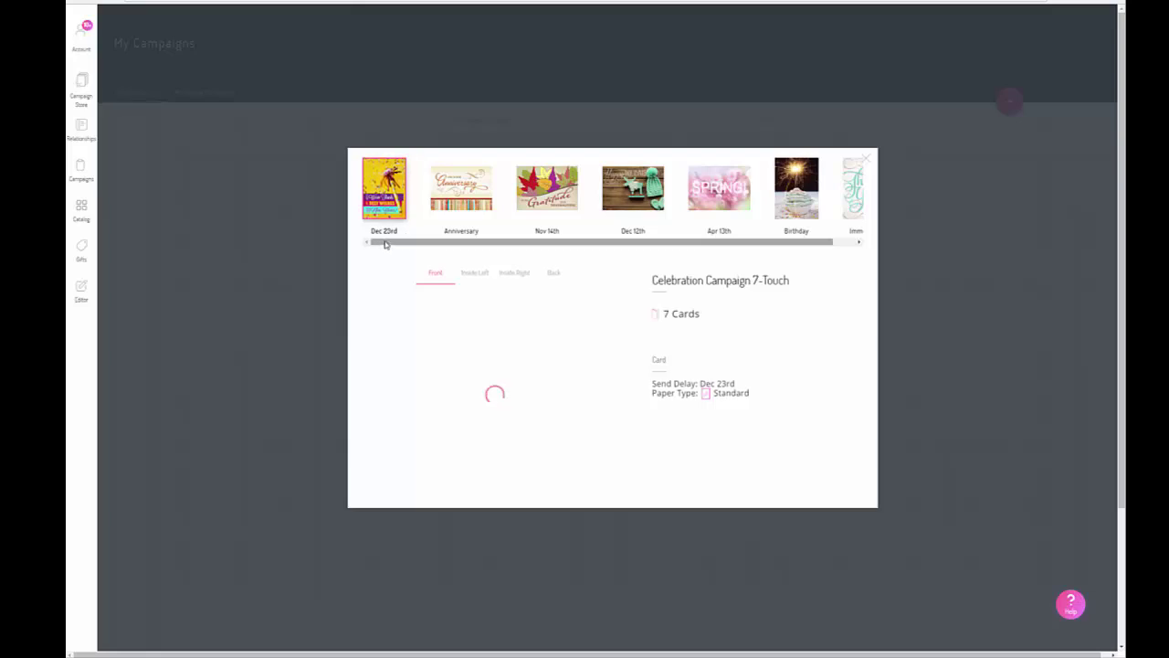
left_click_drag(385, 244, 421, 244)
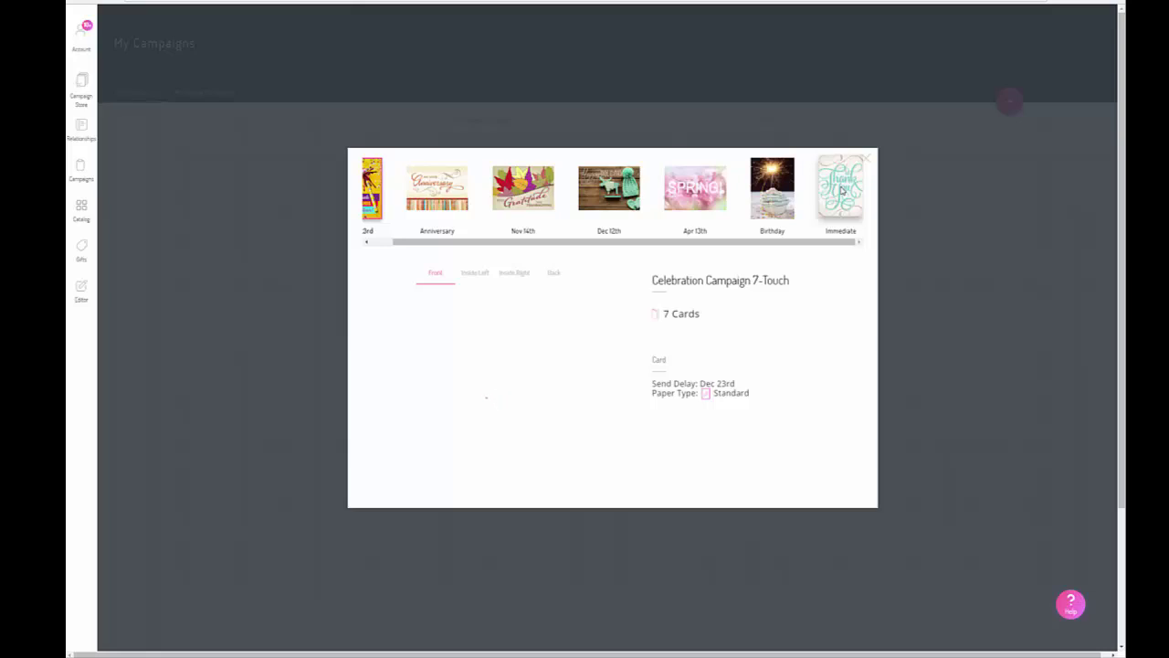
left_click(867, 159)
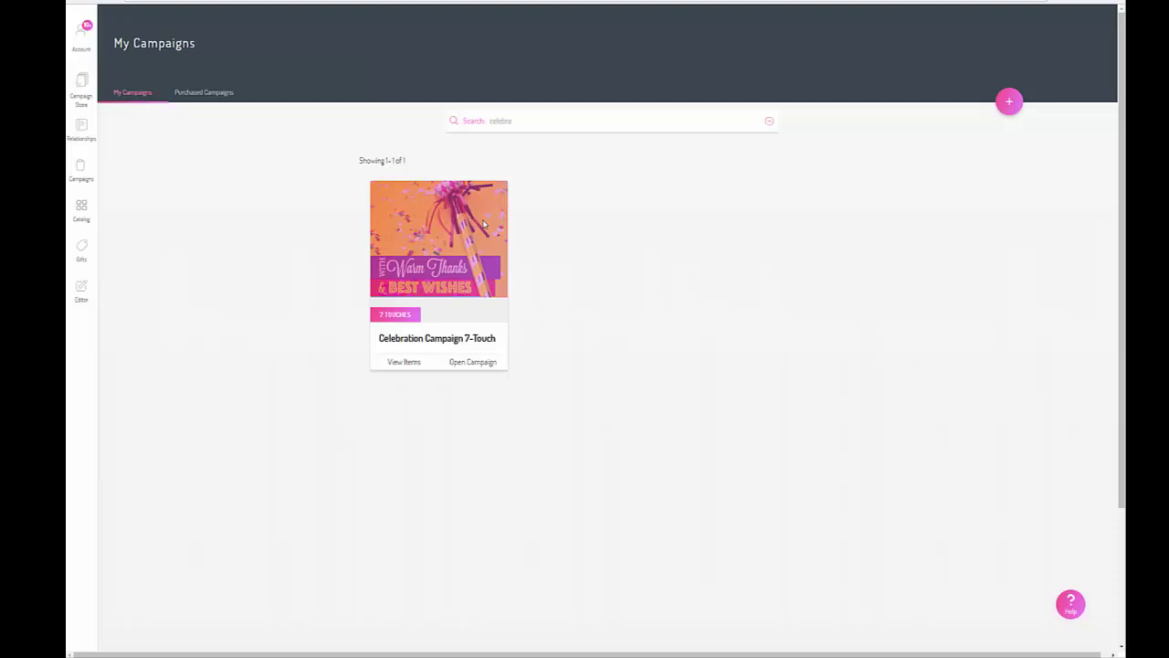
Open Celebration Campaign 7-Touch, create a send order with all of its cards and review the attached cards
left_click(476, 364)
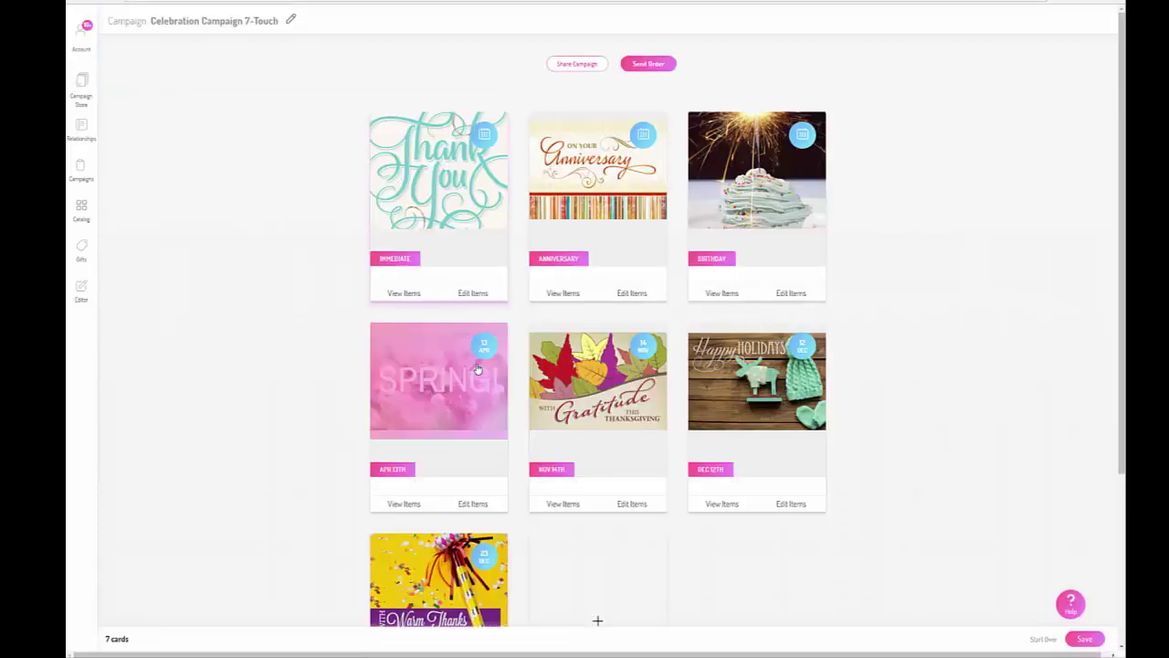
left_click(648, 64)
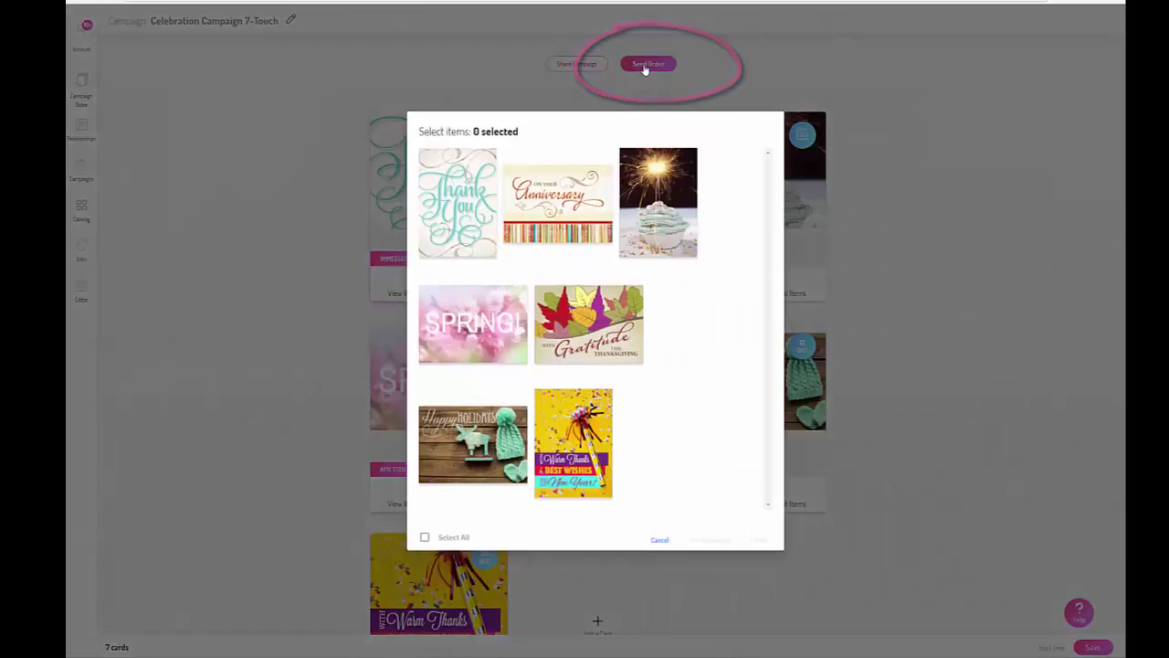
left_click(426, 540)
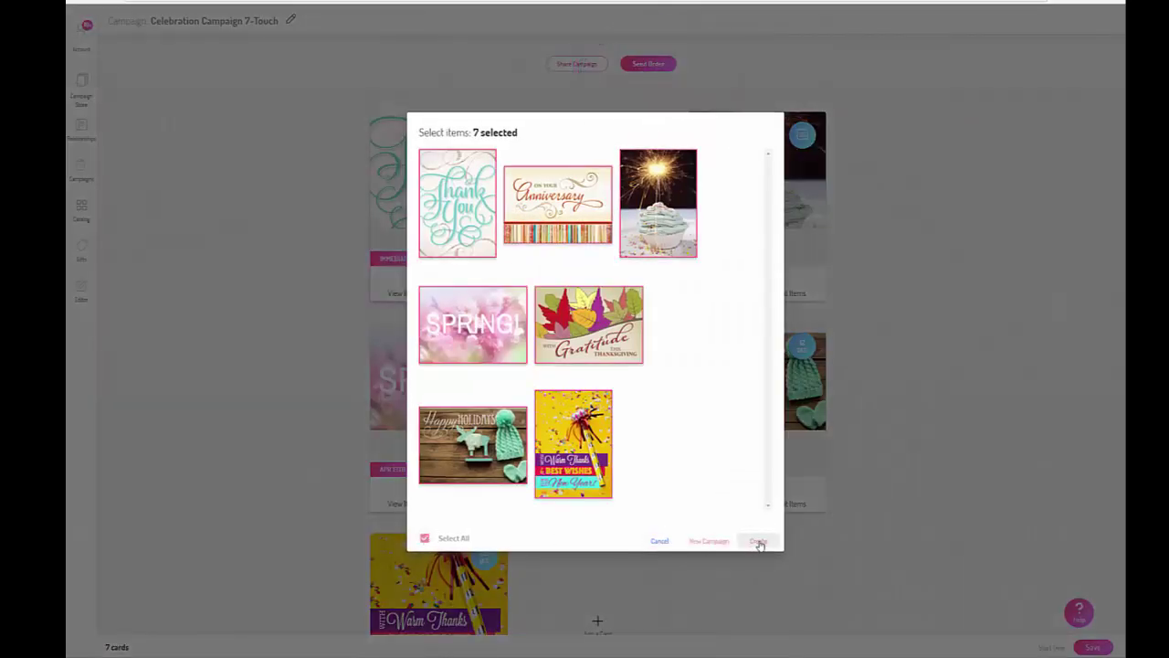
left_click(758, 542)
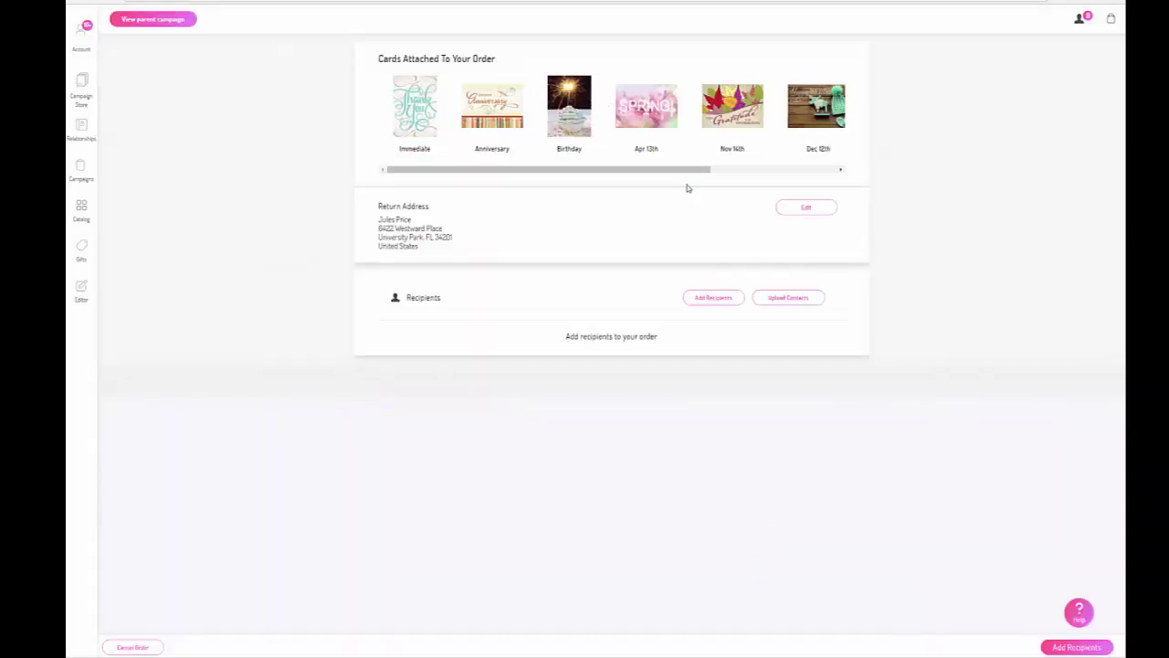
left_click_drag(672, 171, 783, 172)
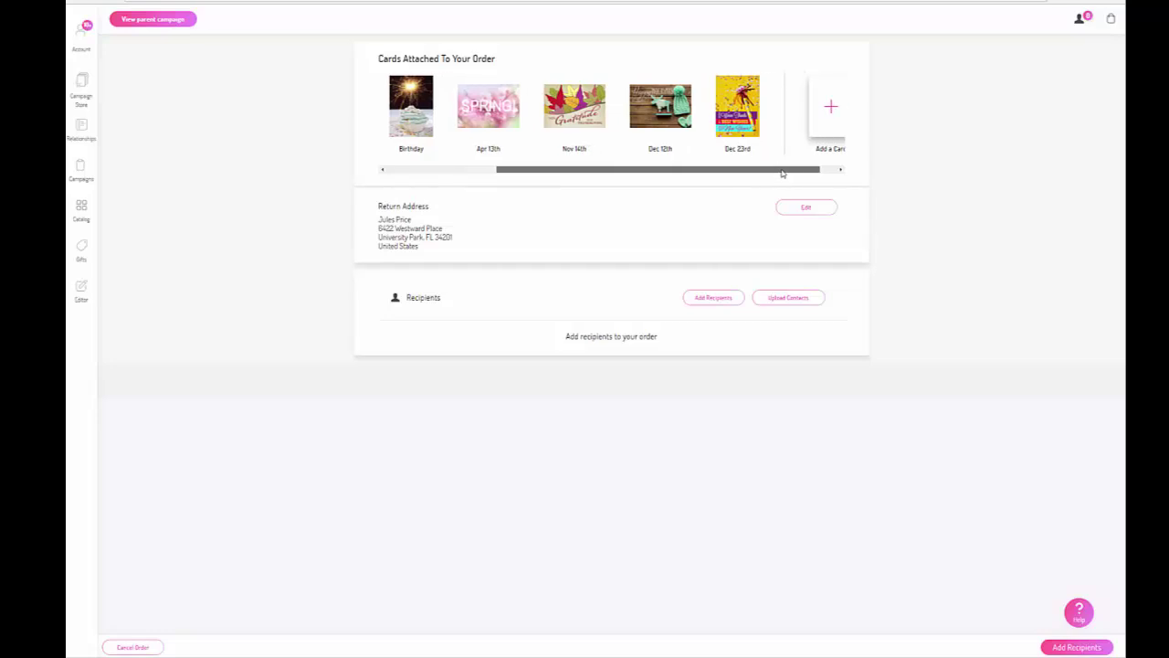
Add the first contact matching the searched name as the order's recipient and mark the order ready to send
left_click(717, 298)
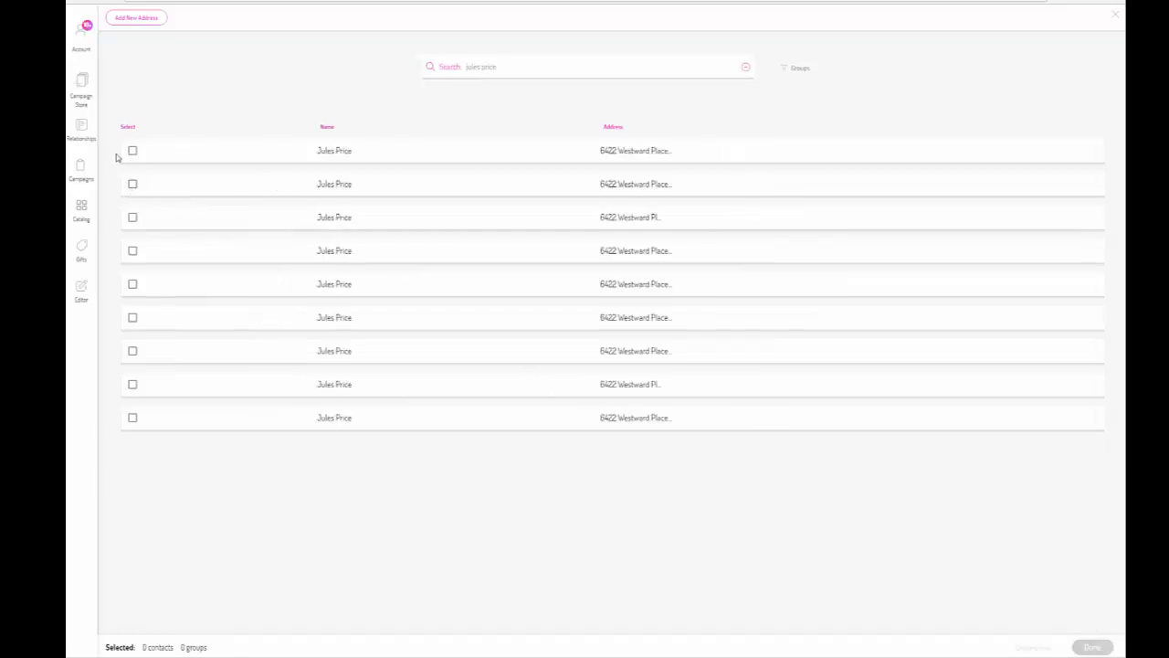
left_click(133, 152)
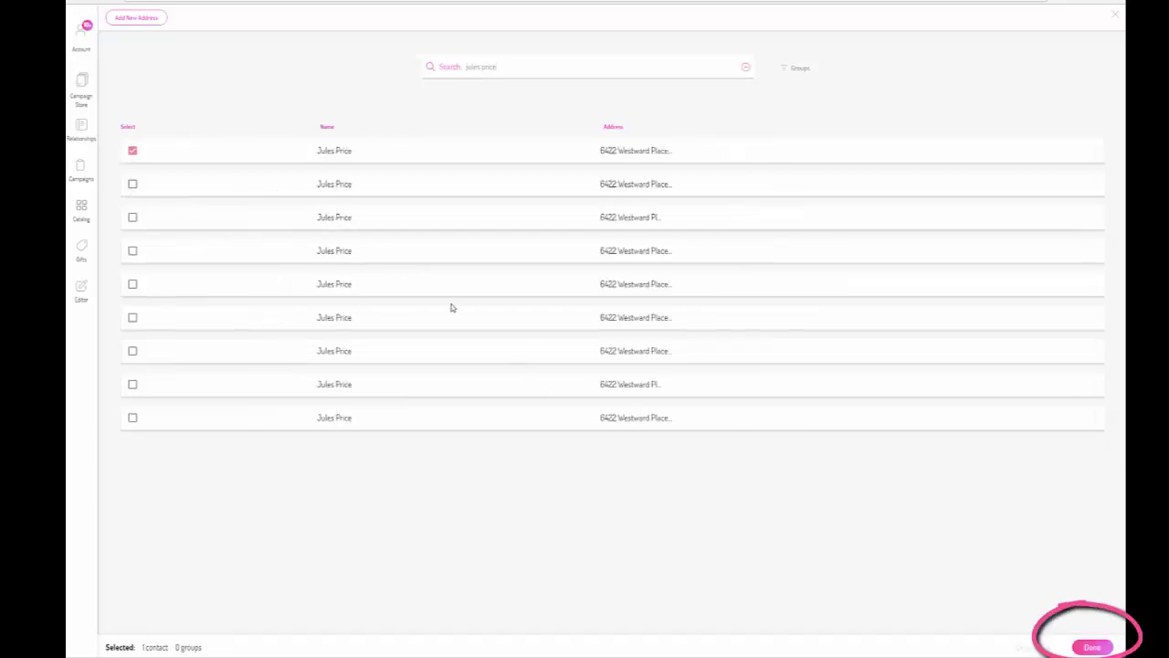
left_click(1089, 647)
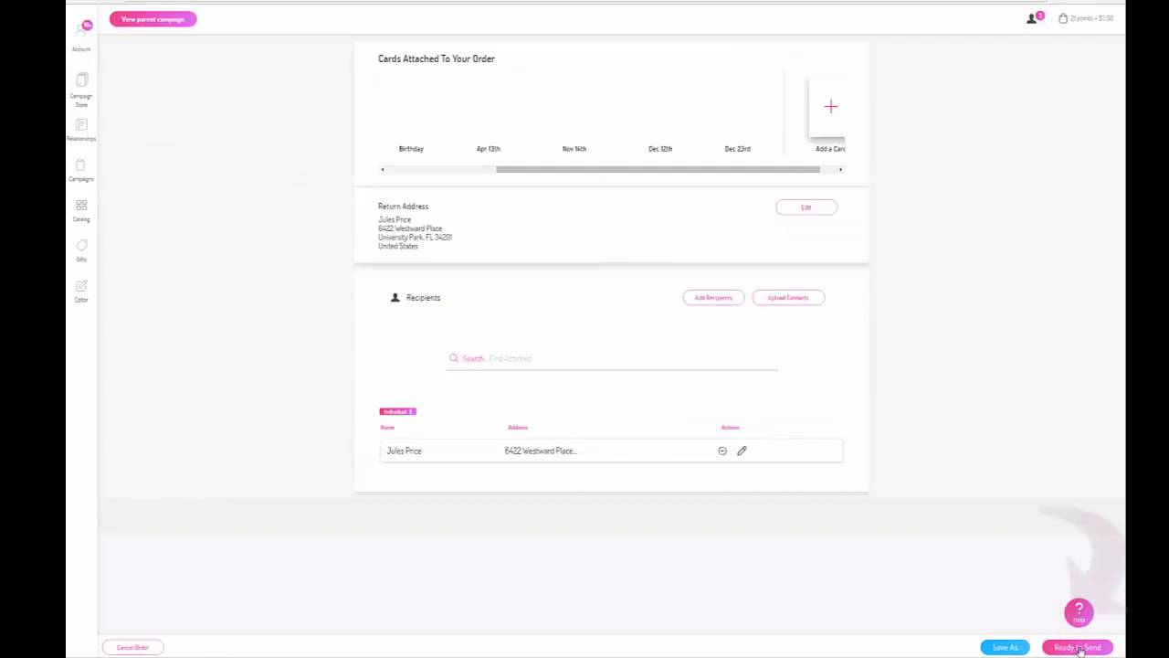
left_click(1082, 647)
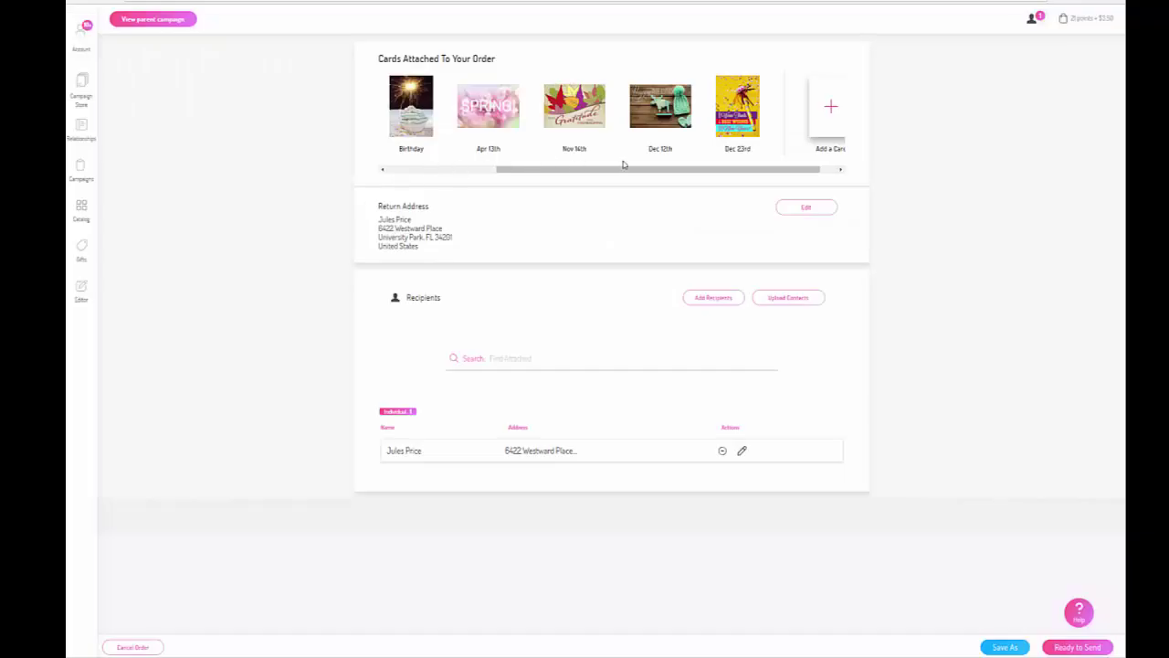
Open the "Thank you for the Referral" campaign from your own campaigns and start adding a second card
left_click(81, 169)
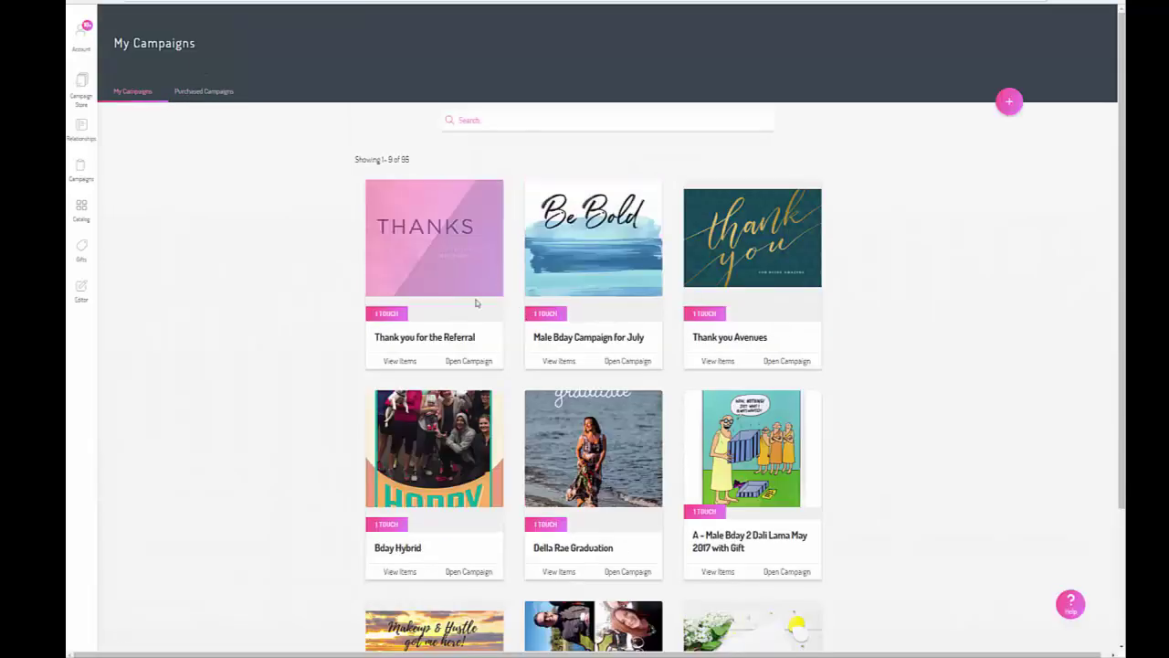
left_click(476, 364)
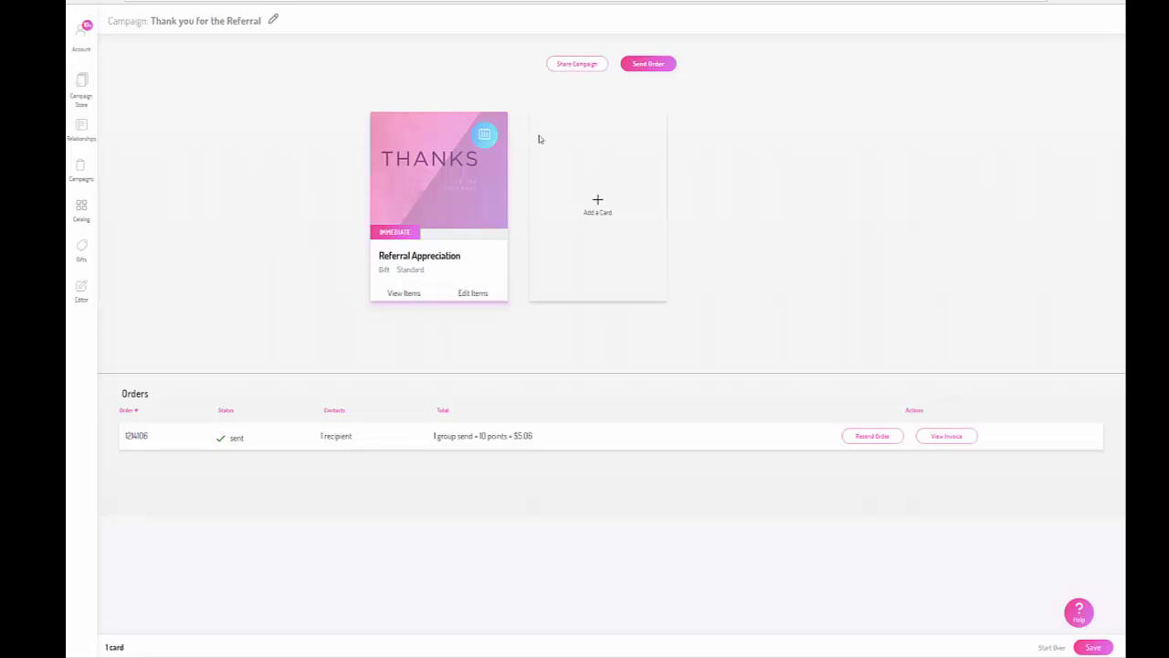
left_click(598, 207)
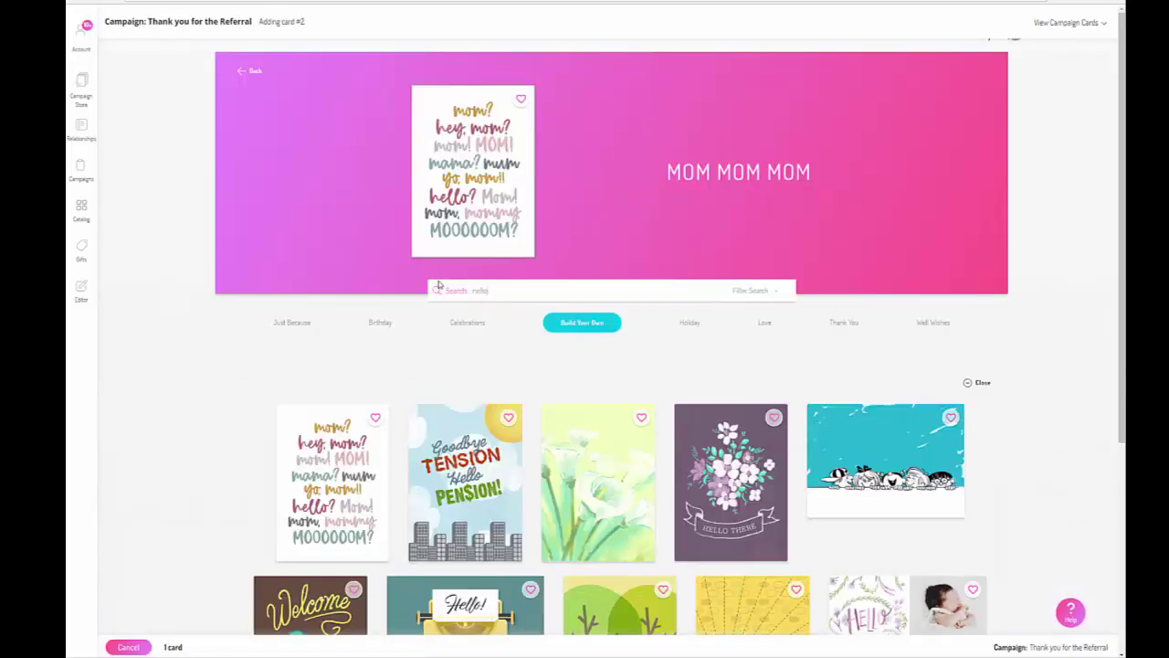
Choose the yellow "hello." card from the "hello" search as a 2-Panel card on Standard paper
scroll(716, 365, "down", 3)
left_click(717, 365)
left_click(760, 438)
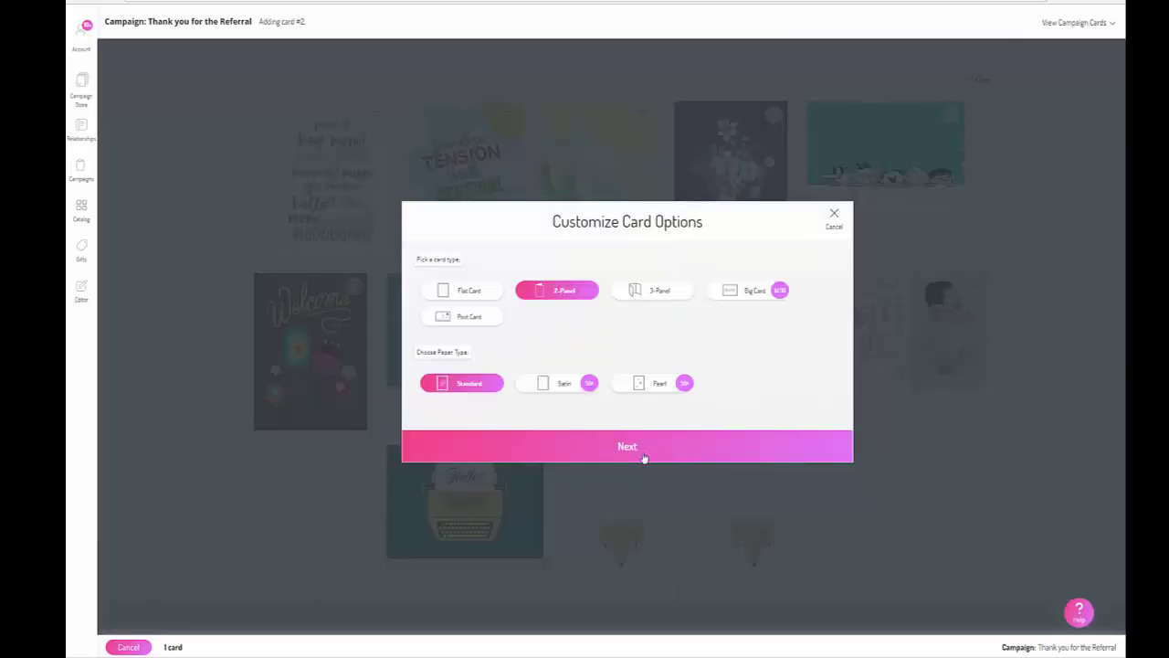
left_click(626, 447)
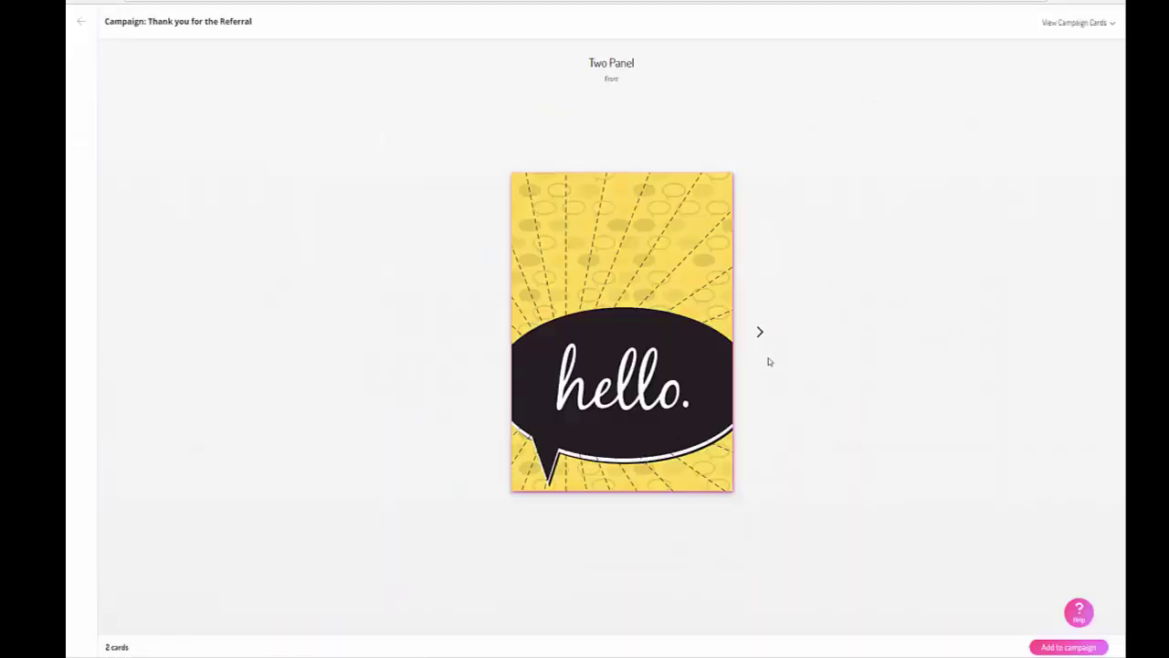
Write a green 22 pt Homemade Apple check-in message with the First Name field on the inside left panel, and add the card to the campaign
left_click(761, 333)
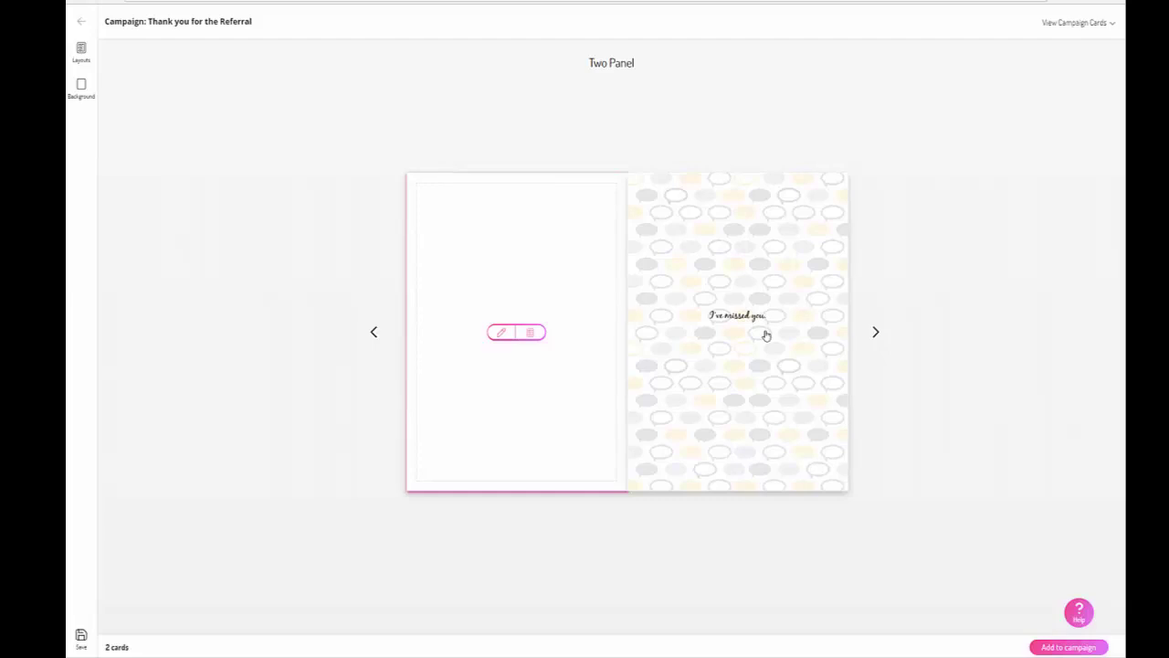
left_click(501, 332)
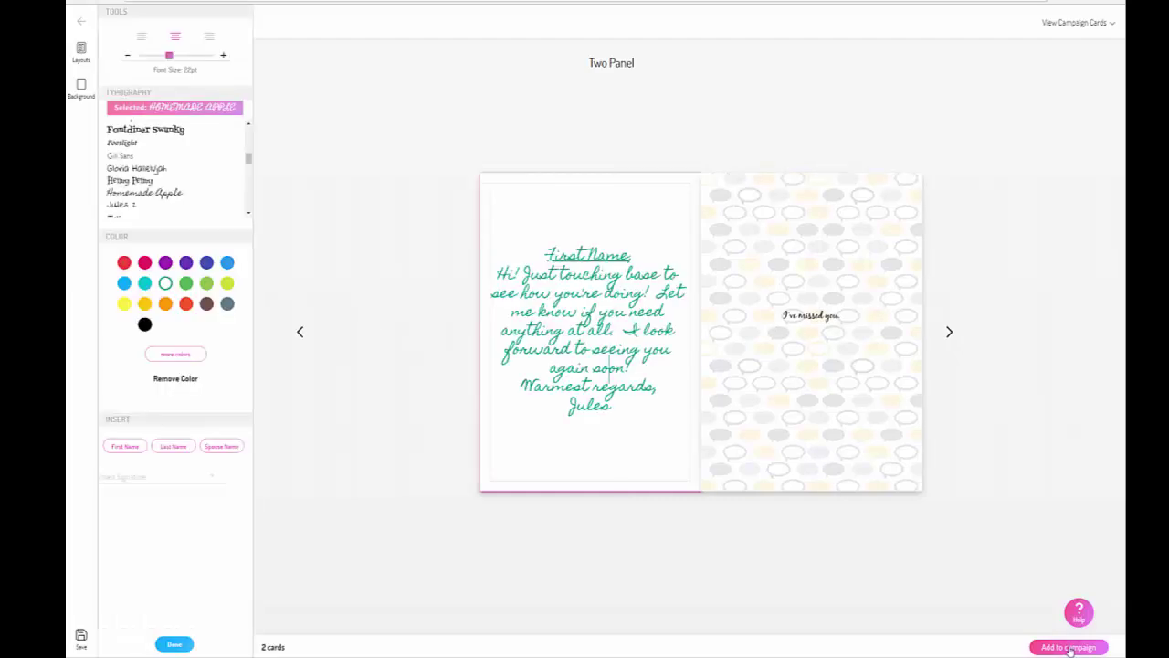
left_click(1069, 647)
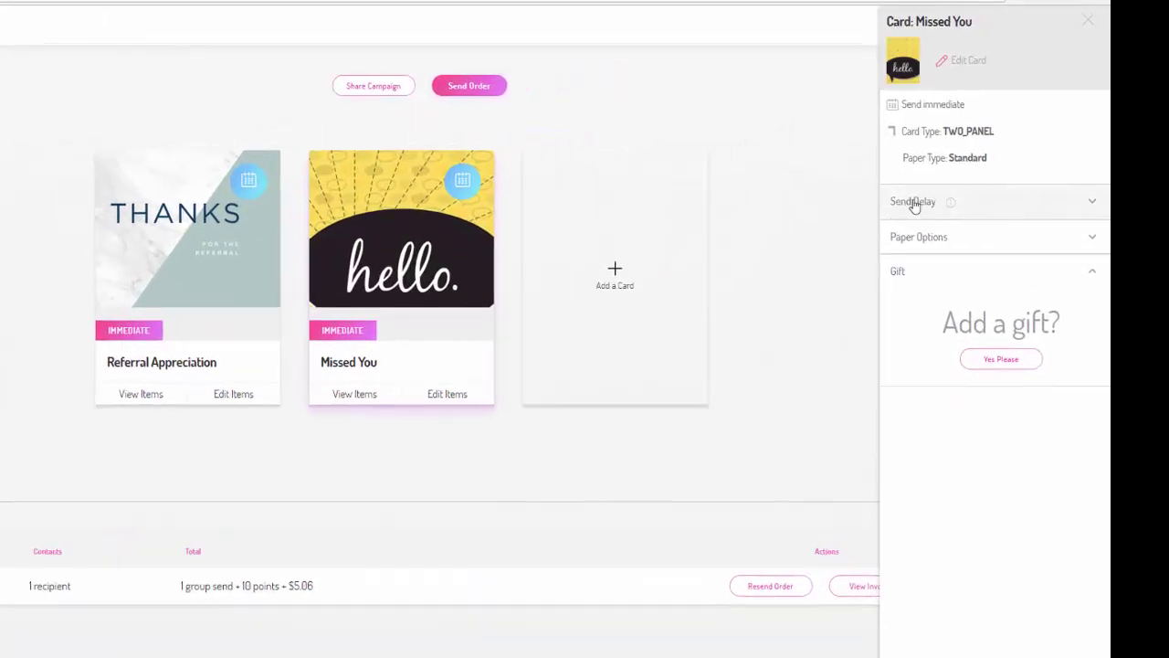
Set the Missed You card's send delay to 2 weeks after immediate through the advanced options, then reopen its send delay choices
left_click(1092, 205)
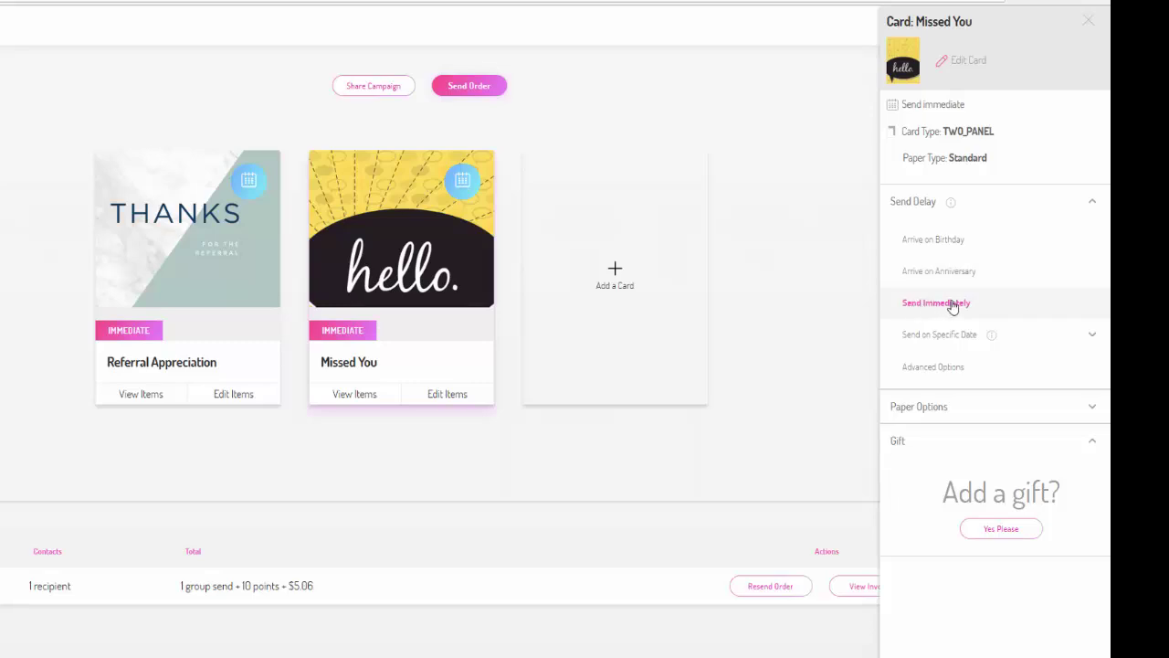
left_click(961, 367)
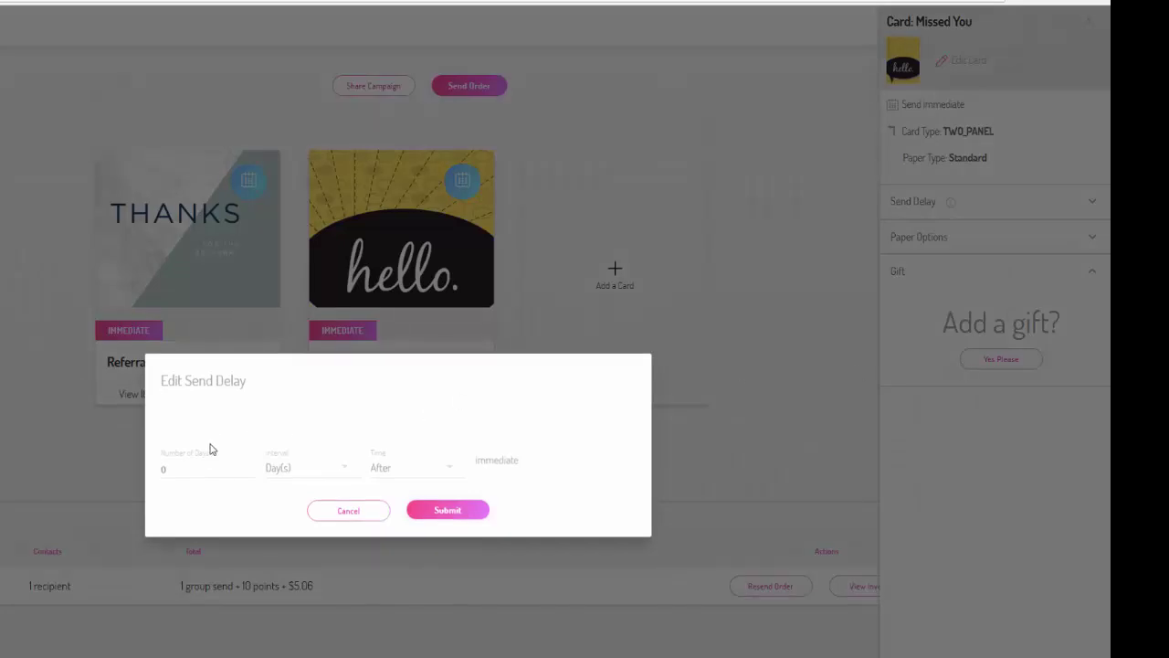
key("Tab")
type("2")
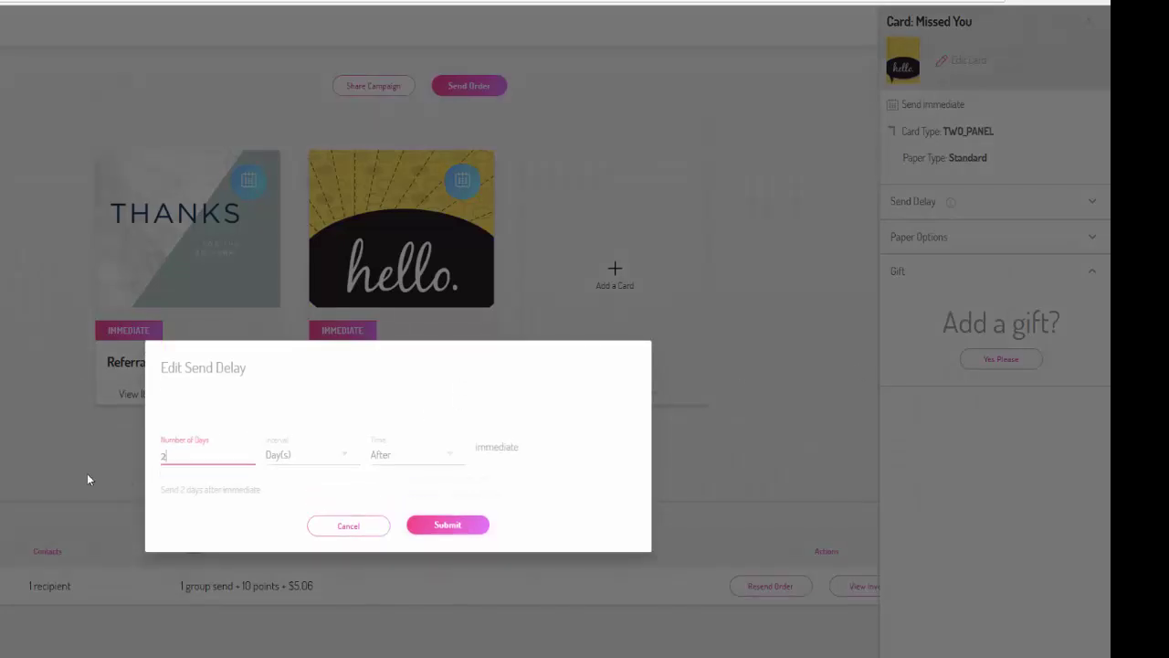
left_click(284, 454)
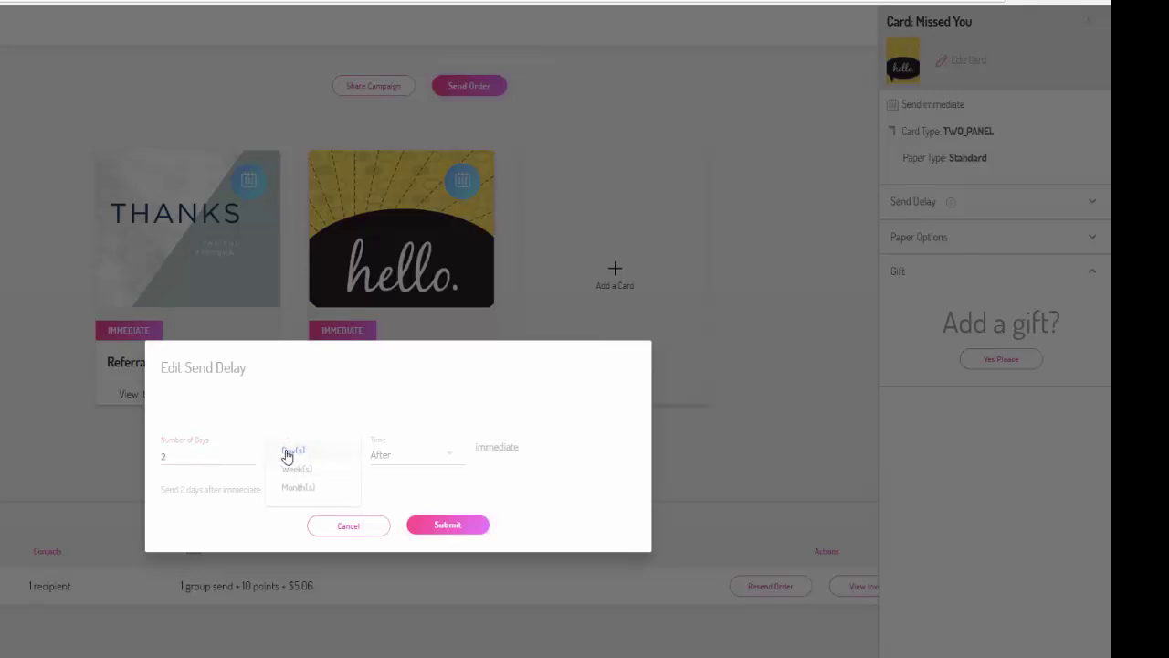
left_click(294, 475)
left_click(470, 531)
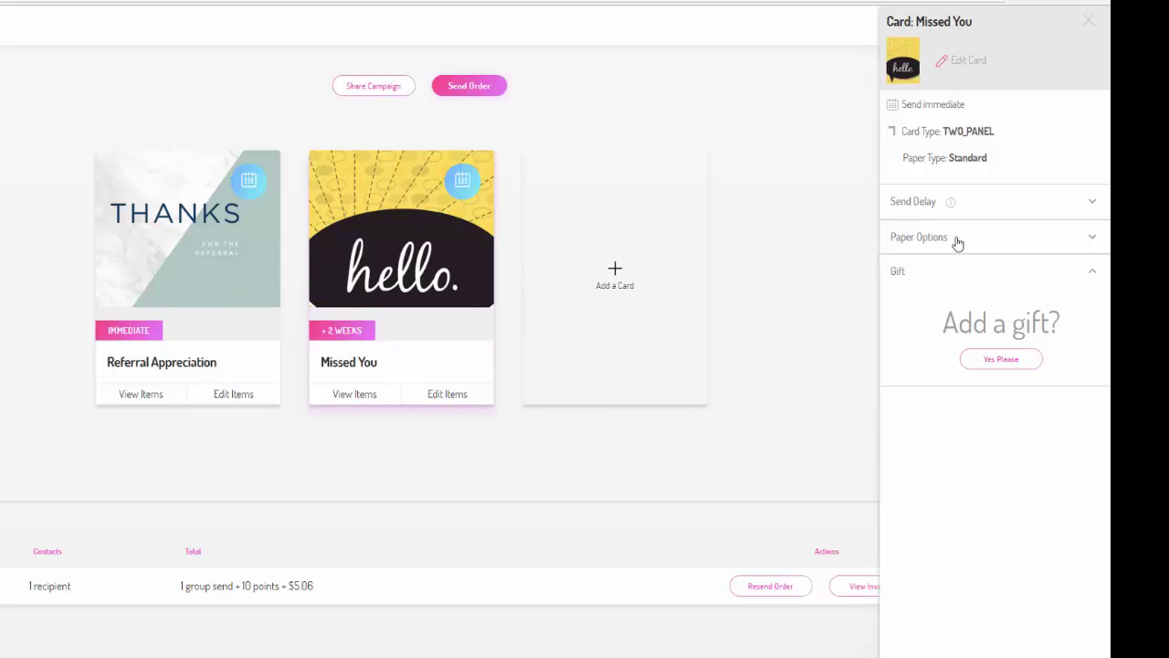
left_click(984, 206)
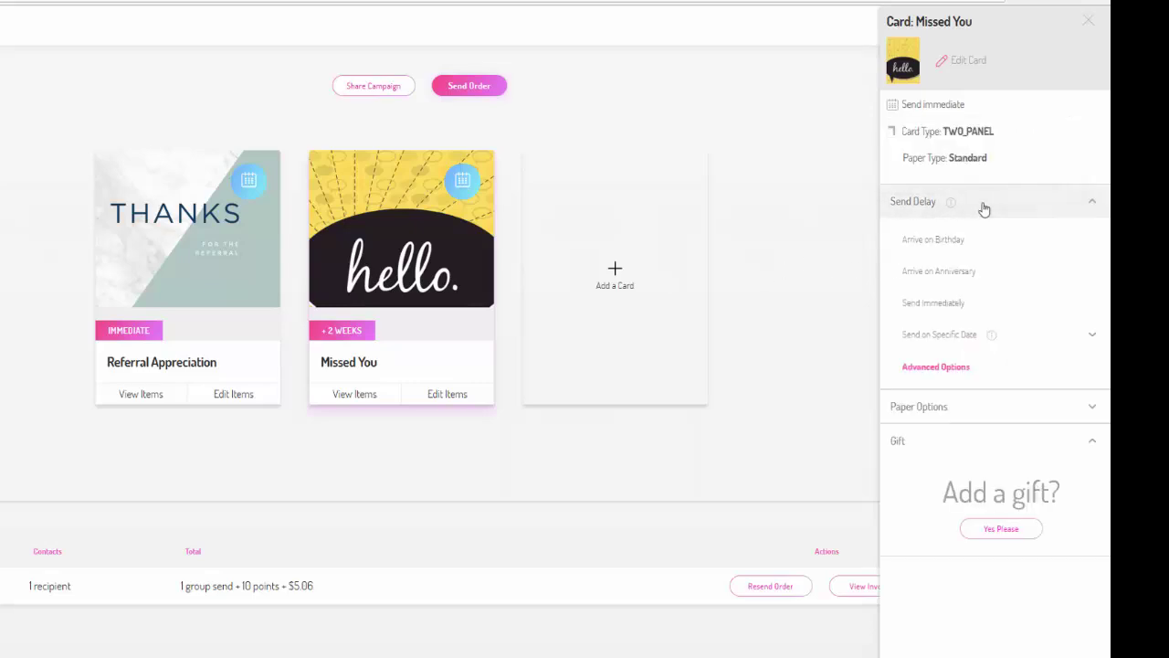